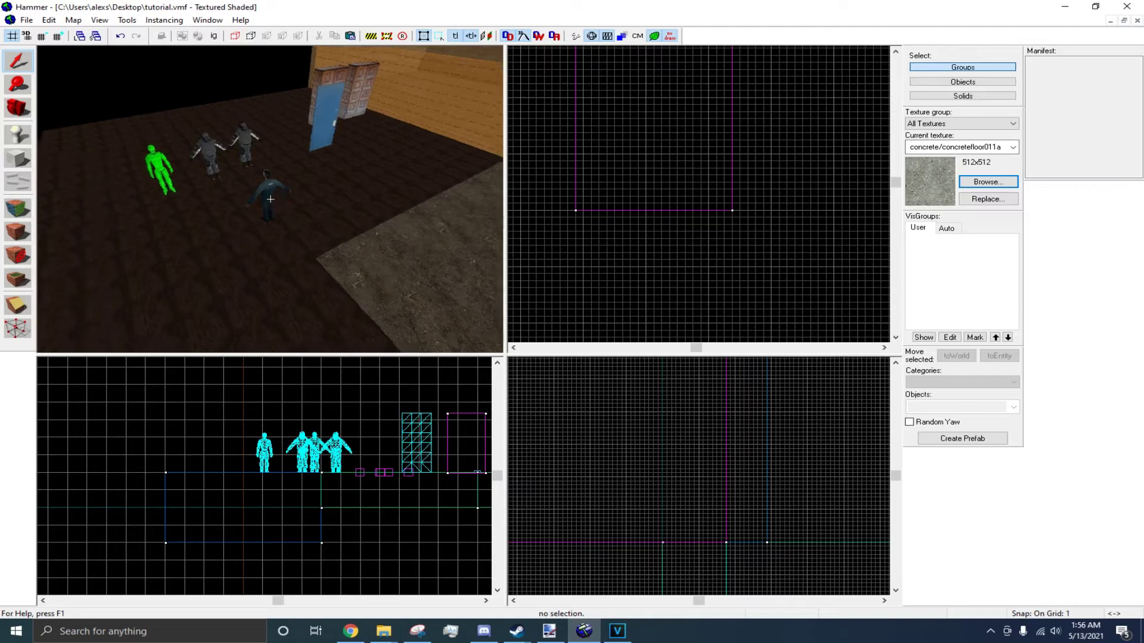
Filter the texture browser by 2d and make tools/toolsskybox2d the current texture.
key(d)
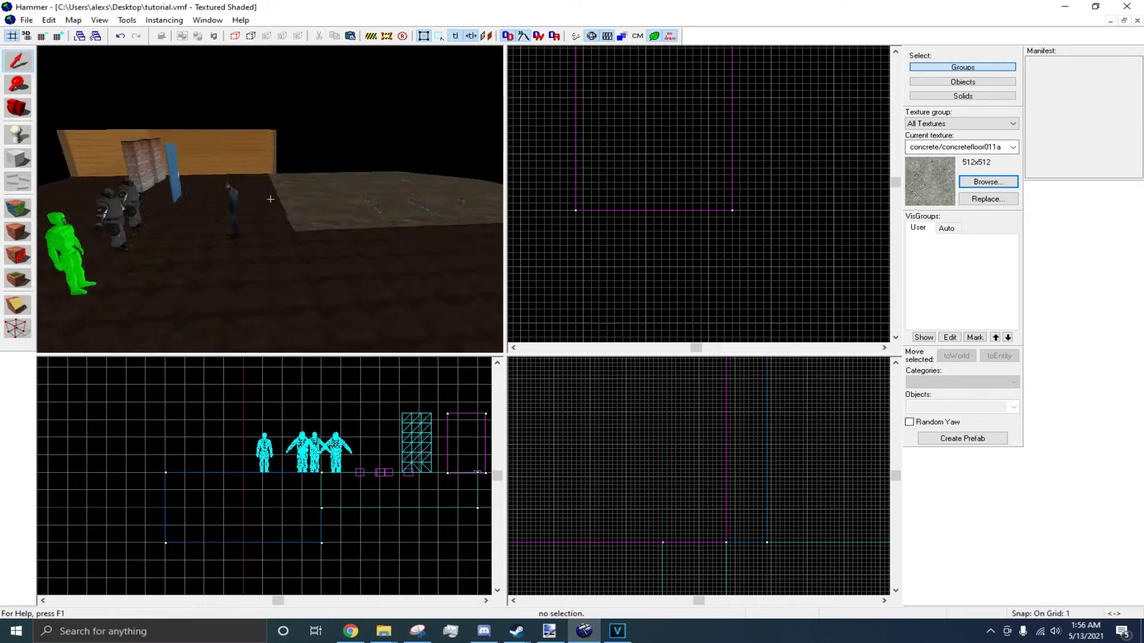
key(z)
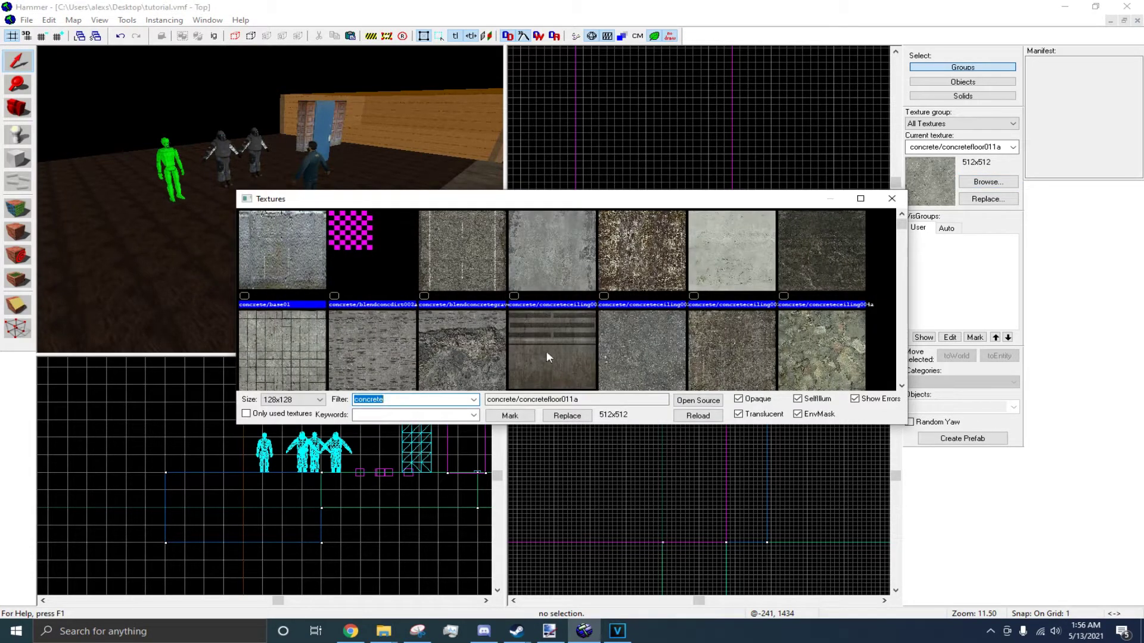
text(2d)
drag(900, 266, 901, 422)
drag(899, 275, 884, 380)
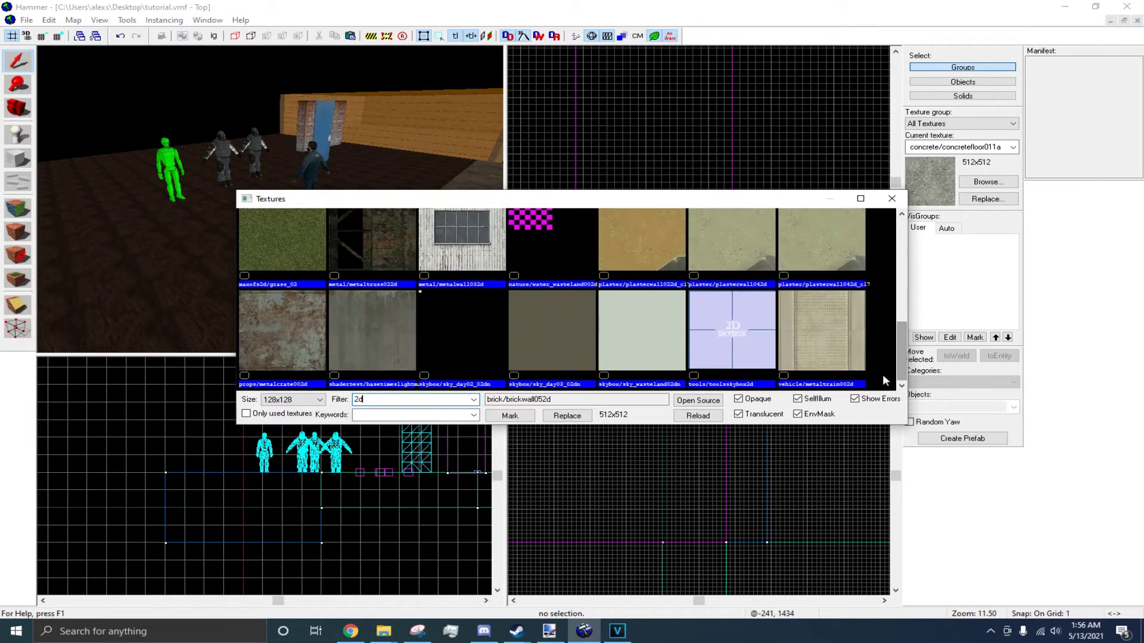
double_click(739, 355)
With the Block tool, outline a block about 1296 by 1368 units around the whole map in the top view.
key(z)
key(z)
click(10, 160)
scroll(659, 216, down, 8)
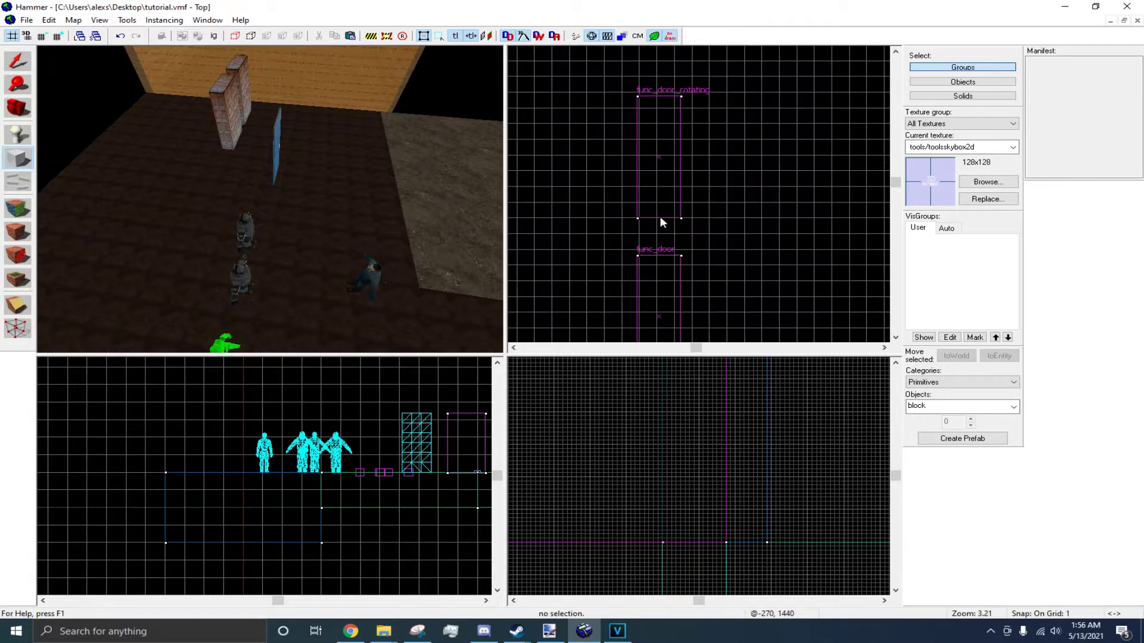
scroll(659, 216, up, 6)
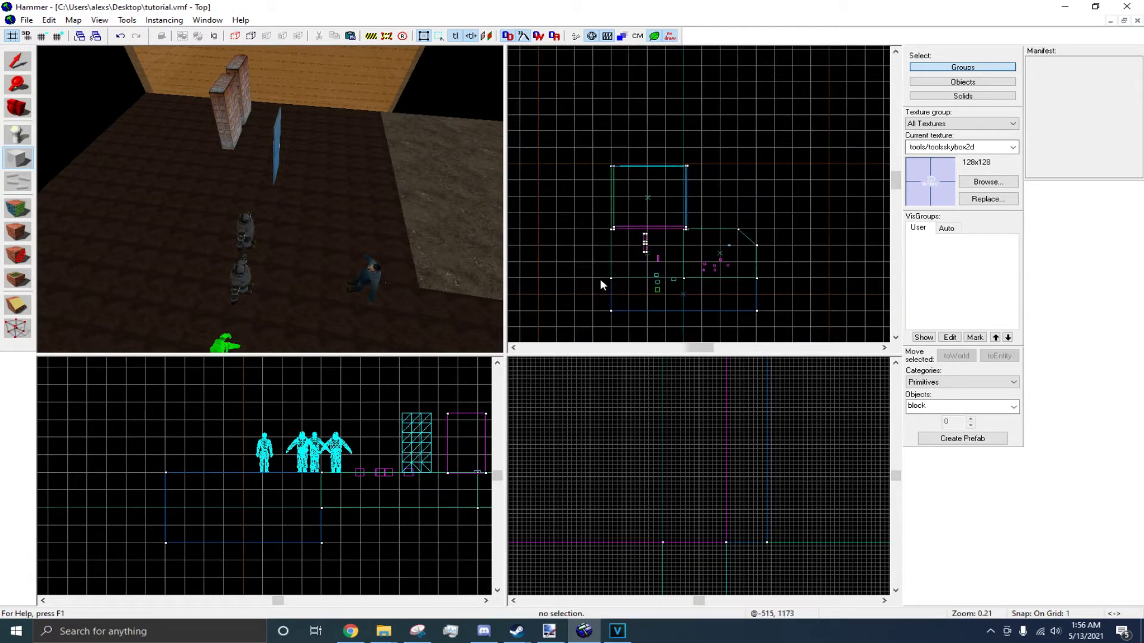
scroll(594, 125, down, 2)
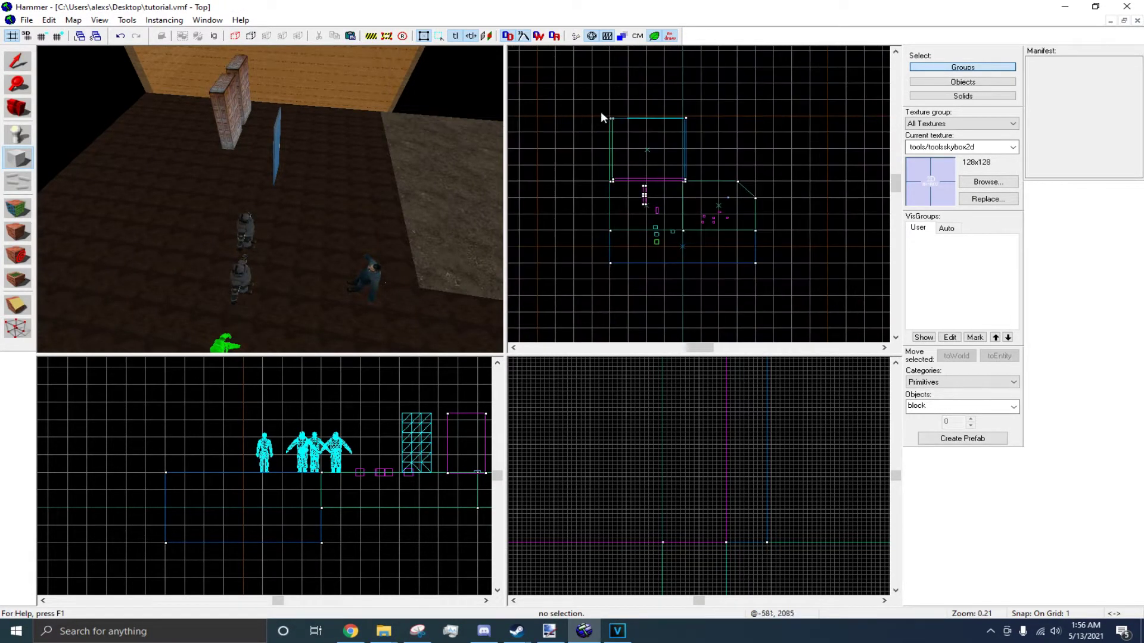
drag(592, 108, 775, 282)
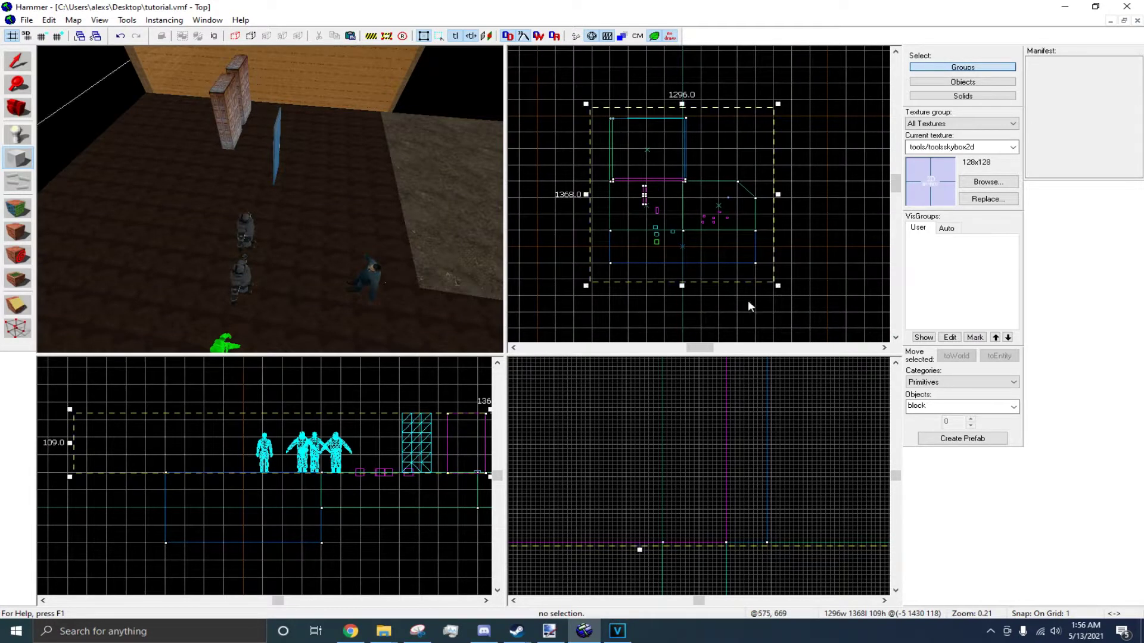
Extend the block outline below and above the map to about 603 units tall in the front view and create the block.
key(z)
key(s)
key(z)
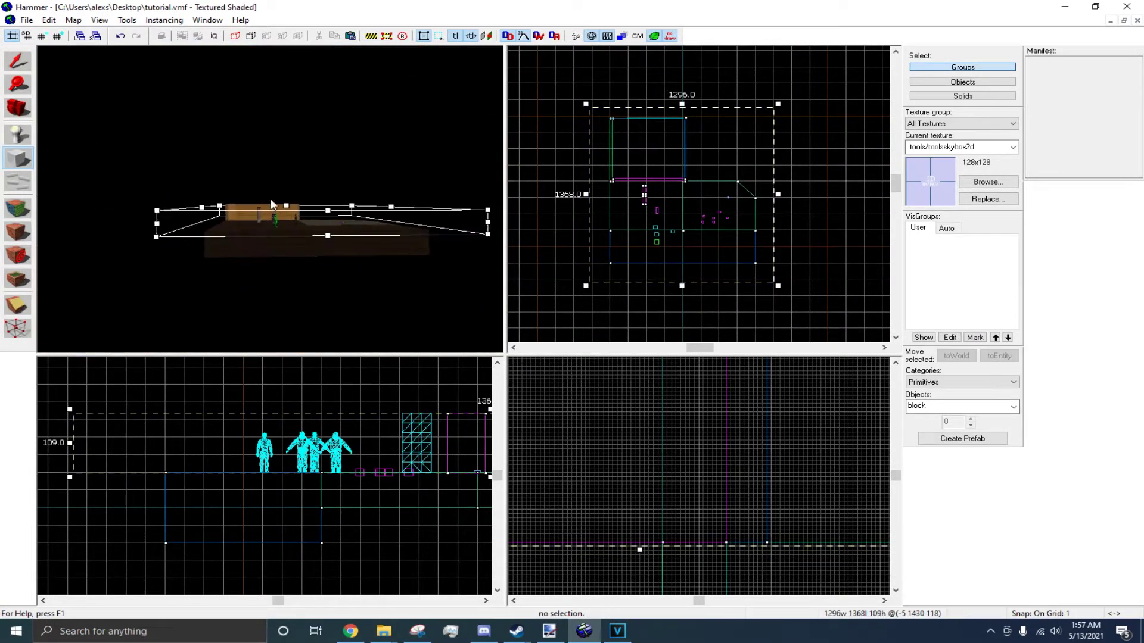
scroll(368, 446, down, 2)
scroll(367, 444, down, 6)
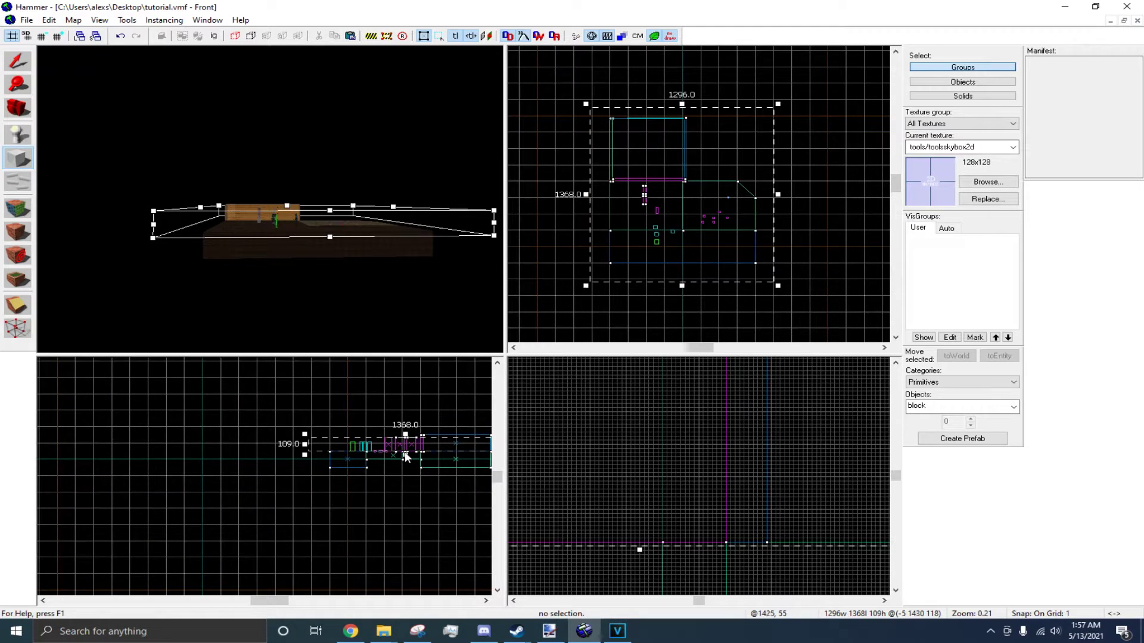
drag(405, 455, 405, 491)
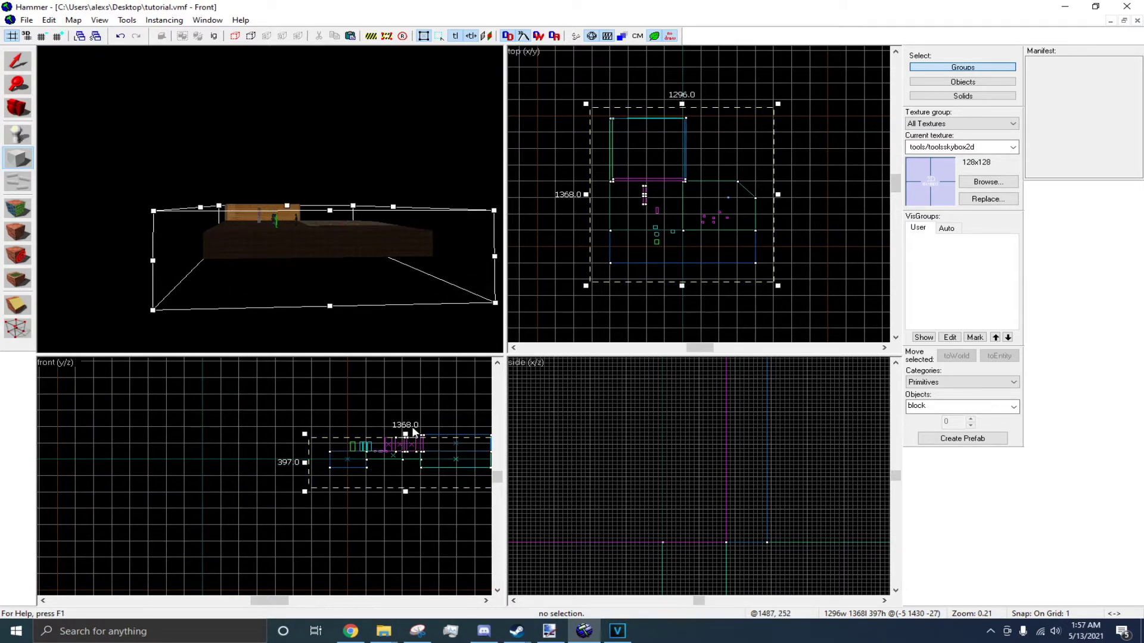
drag(406, 435, 405, 408)
key(z)
key(w)
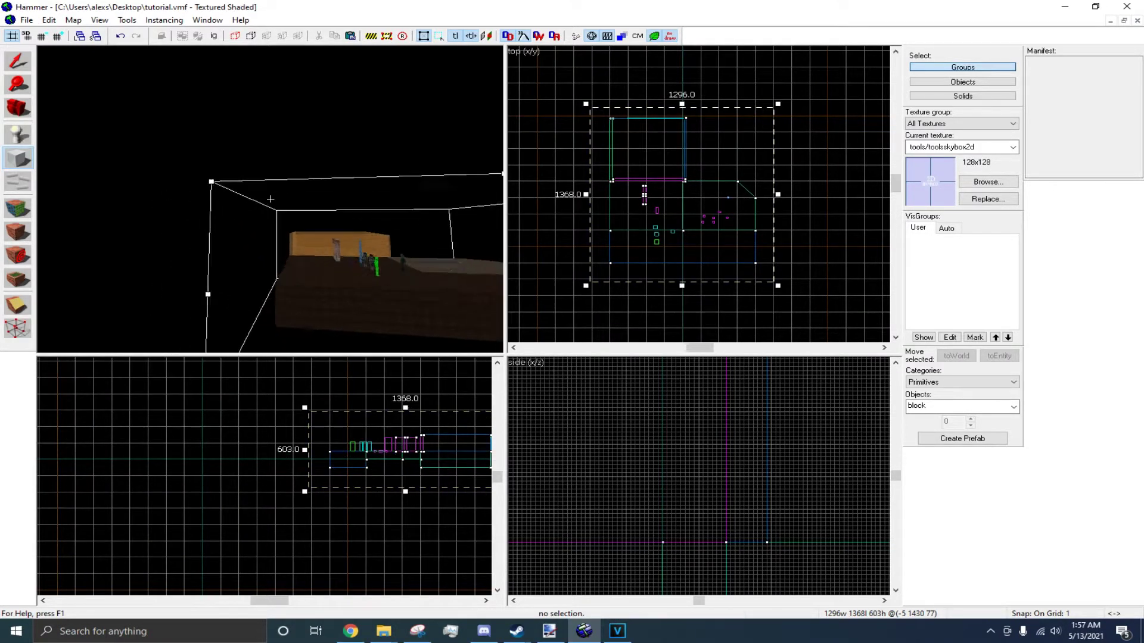
key(z)
key(Return)
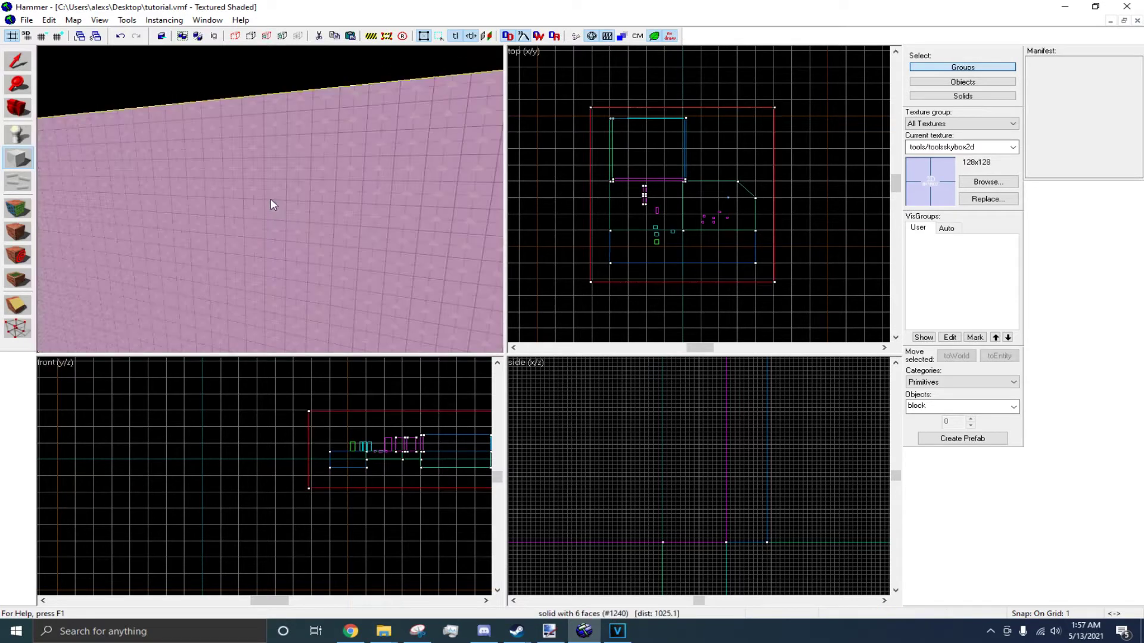
Make the skybox block hollow outward with walls 32 units thick.
click(127, 21)
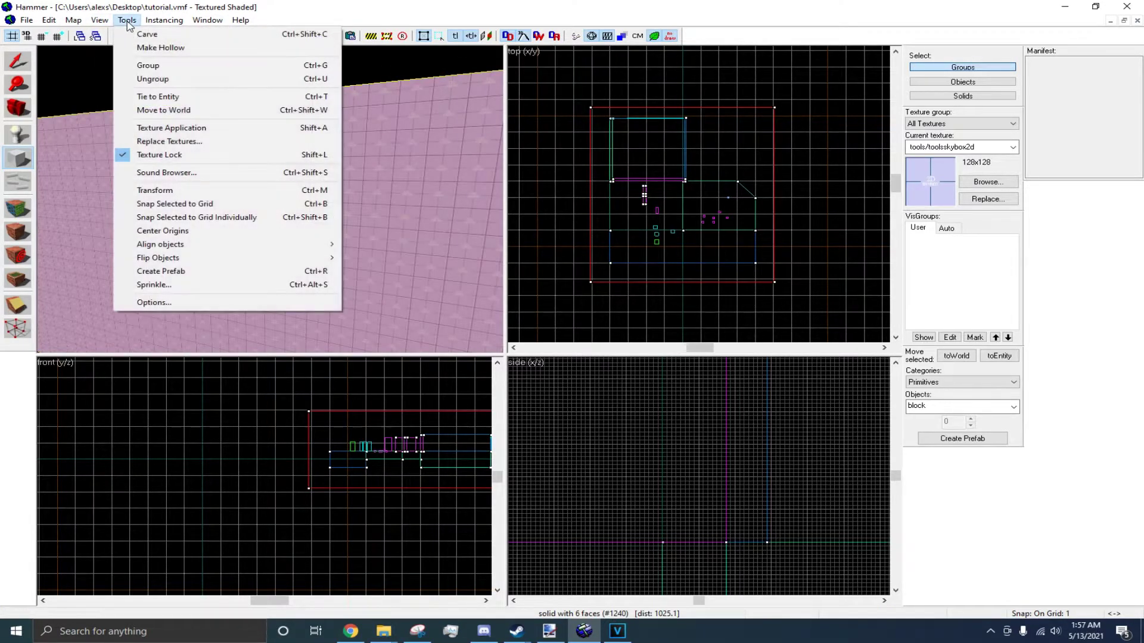
click(148, 48)
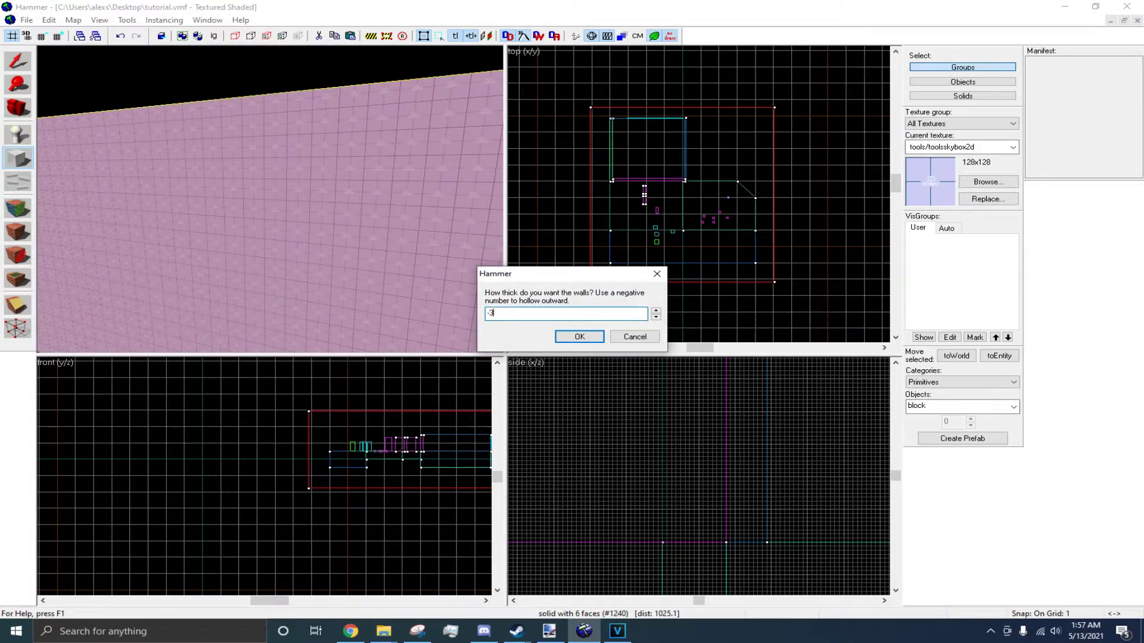
key(Return)
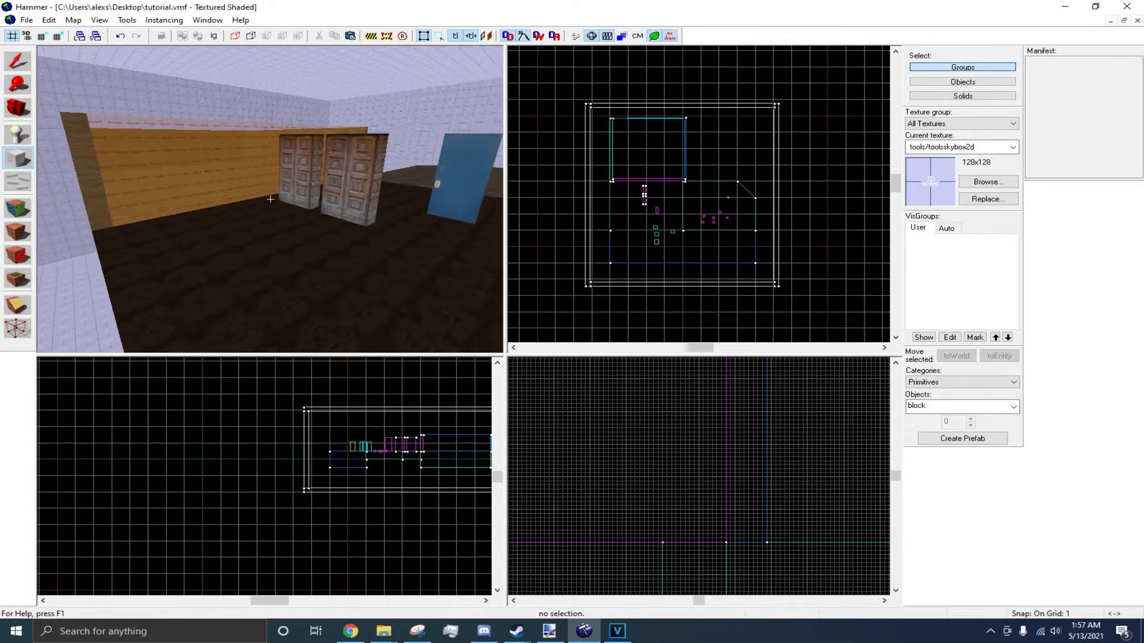
key(w)
drag(271, 199, 271, 199)
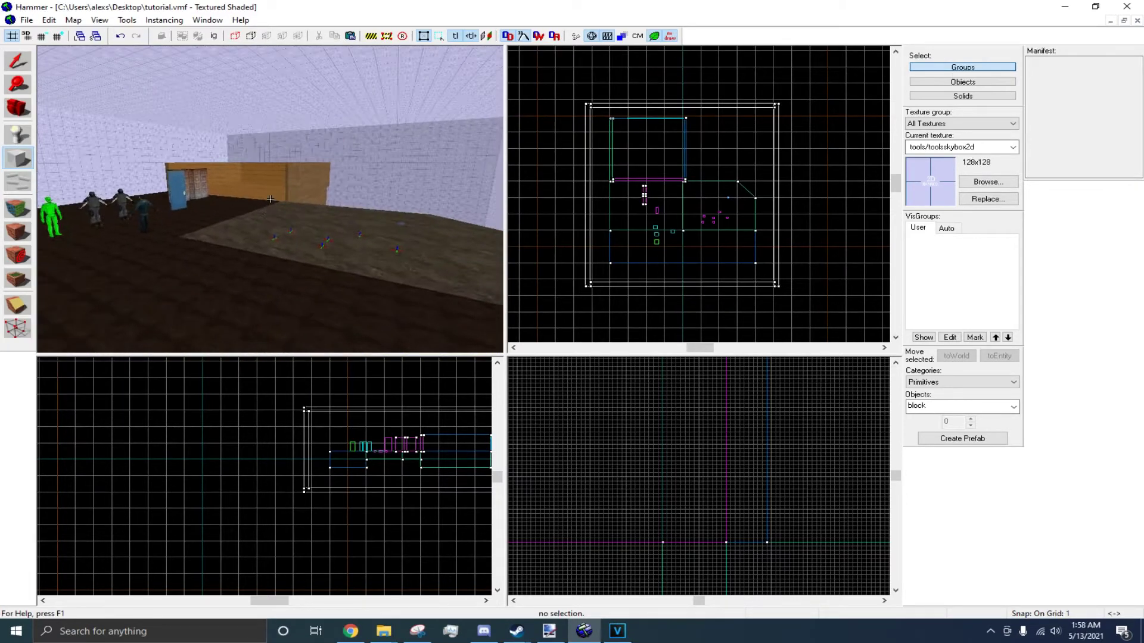
Open the map properties and select the SkyBox Texture Name property.
click(72, 20)
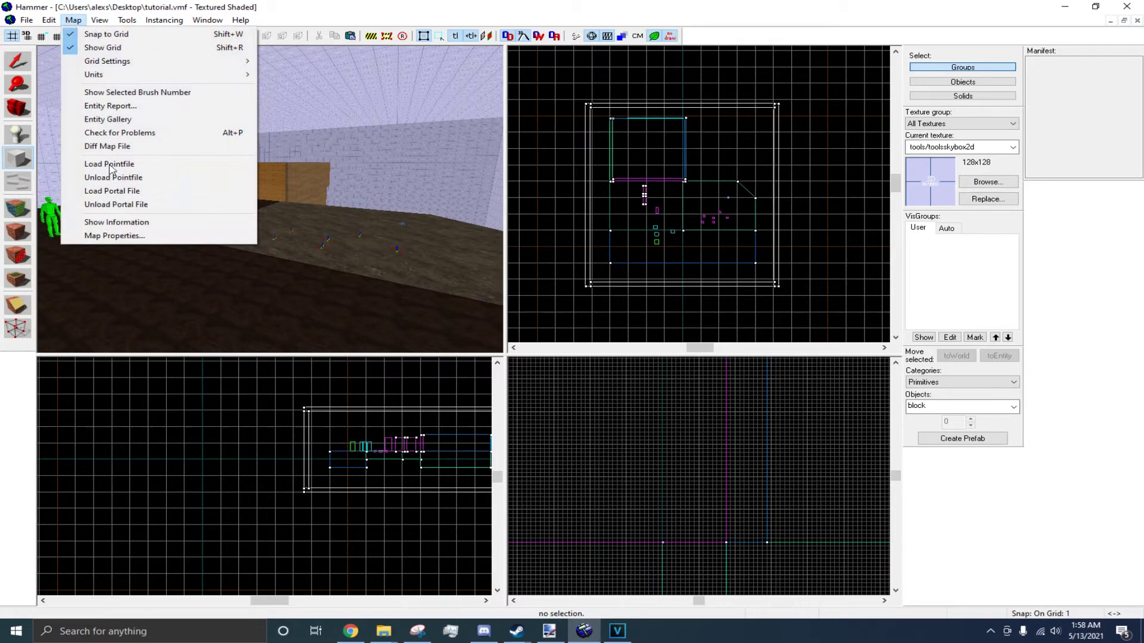
click(106, 237)
click(587, 294)
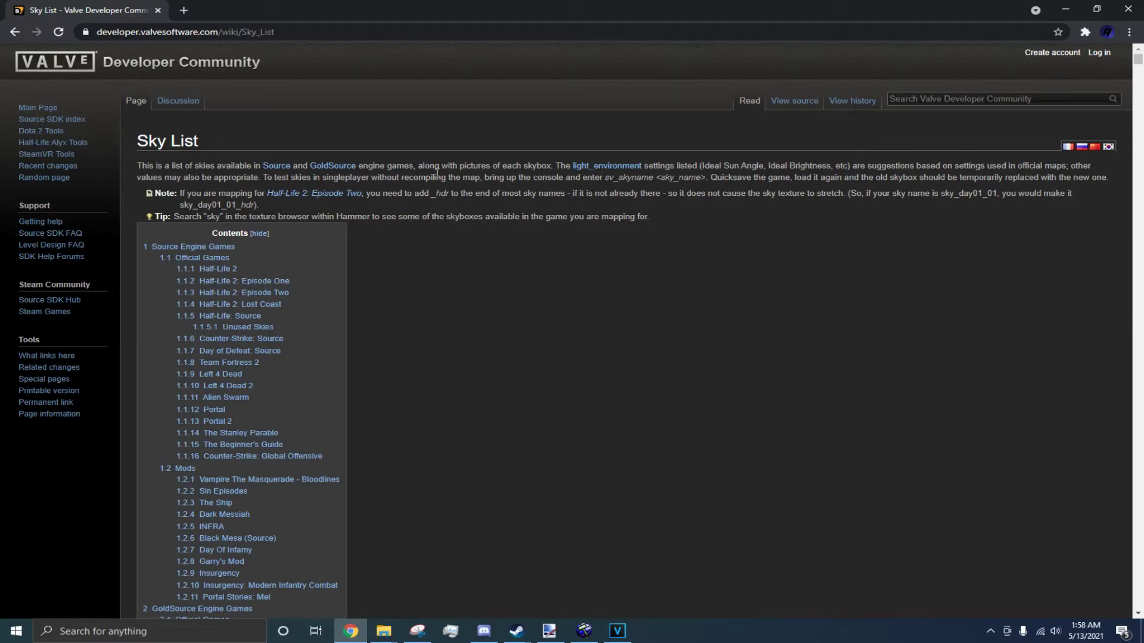
On the Valve Developer Community Sky List page in Chrome, go through the Half-Life 2 skies and copy the name sky_day03_06b.
scroll(463, 267, down, 3)
scroll(467, 269, down, 5)
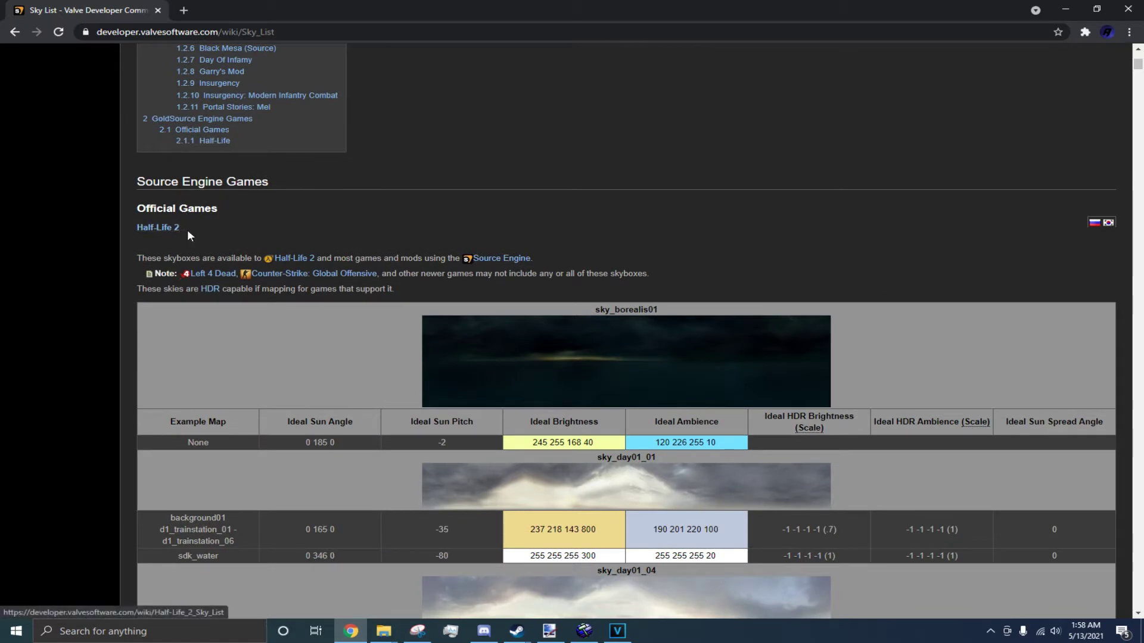
scroll(740, 366, down, 2)
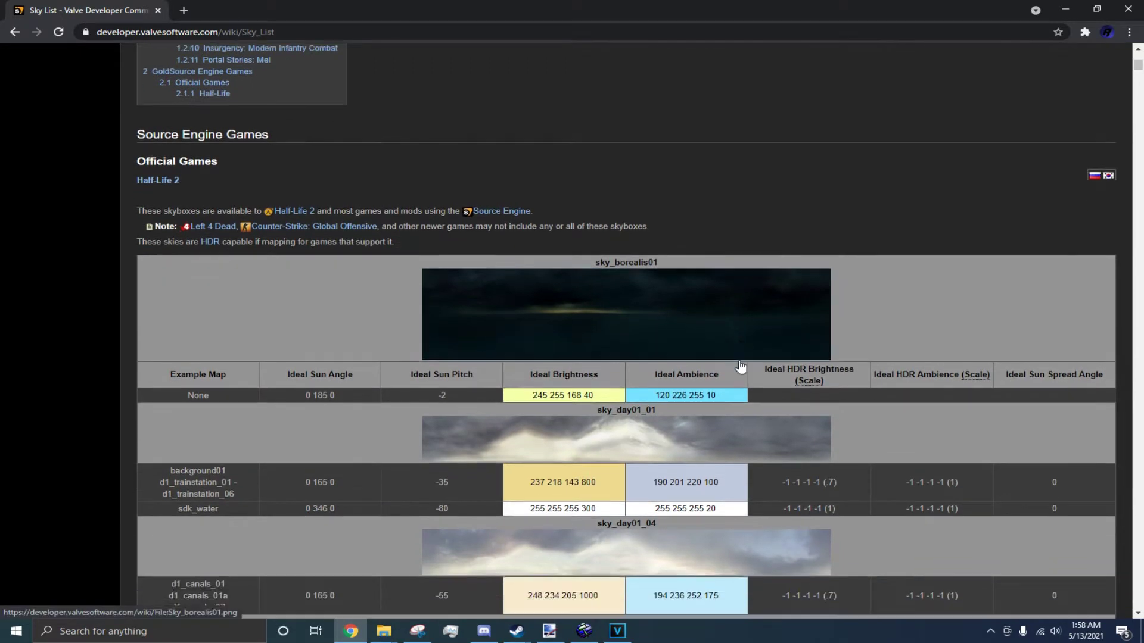
scroll(546, 240, down, 11)
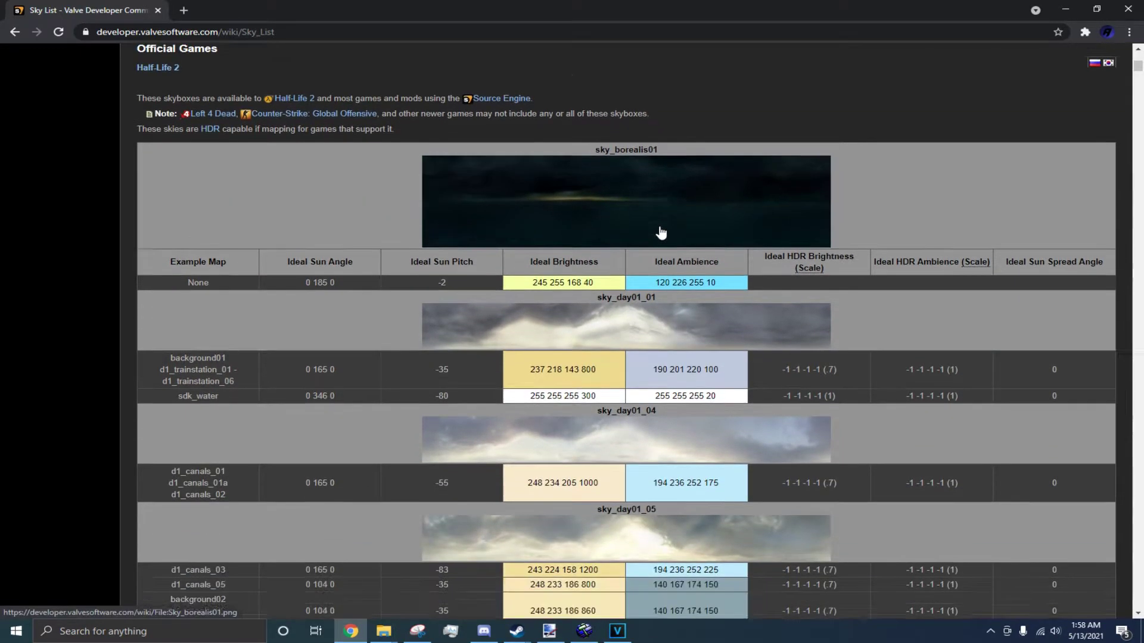
scroll(623, 319, down, 18)
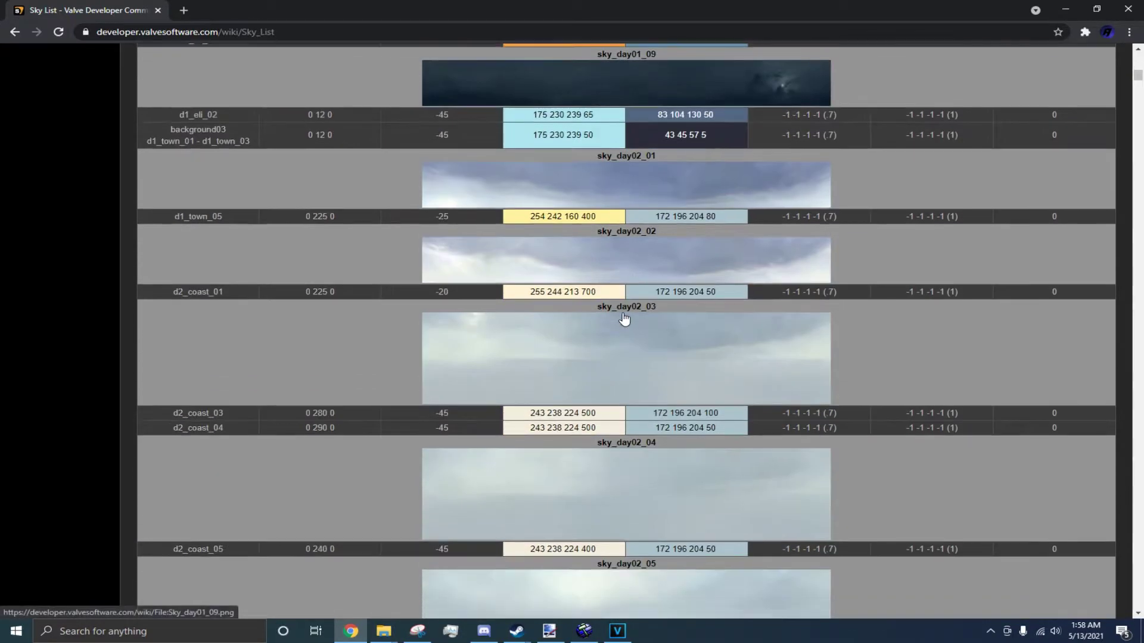
scroll(624, 319, down, 20)
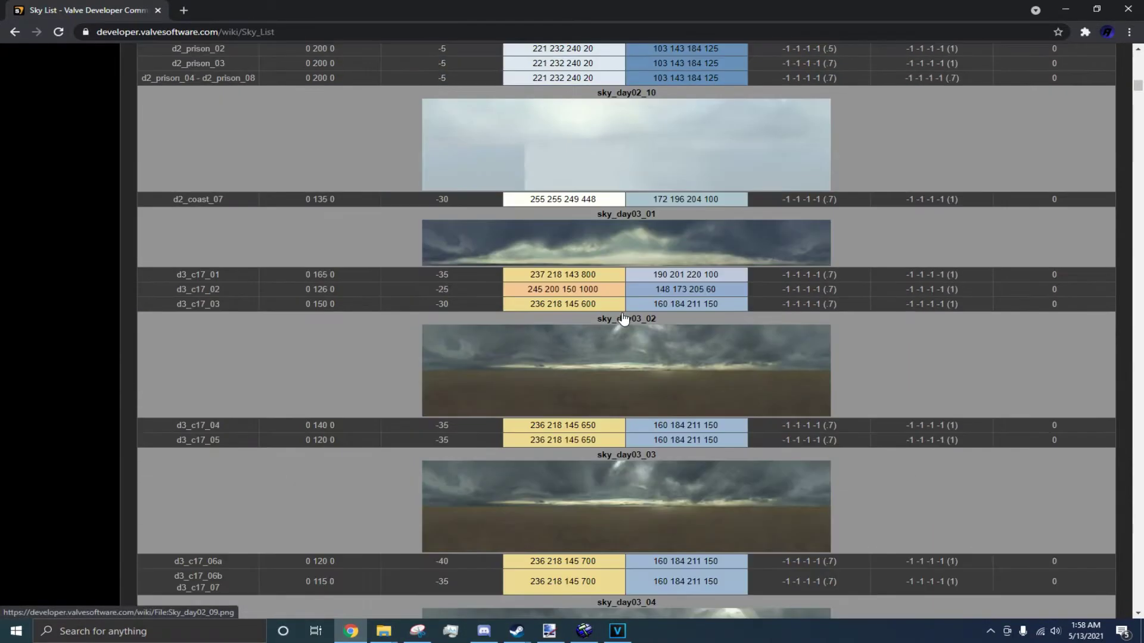
scroll(621, 315, down, 2)
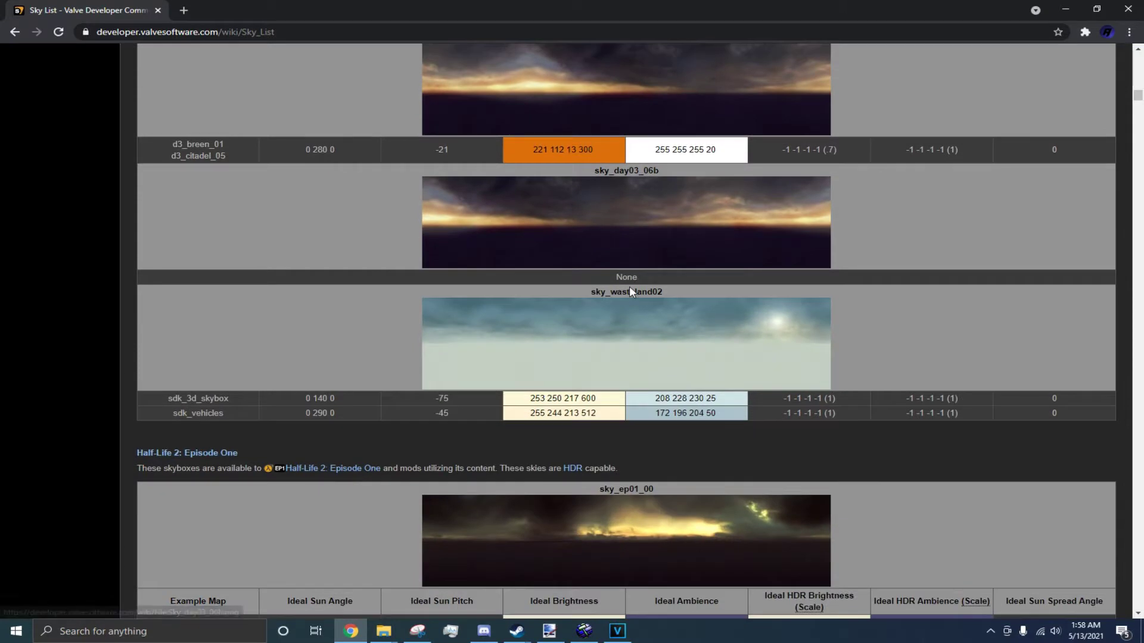
scroll(629, 286, up, 3)
drag(663, 292, 569, 294)
key(ctrl+c)
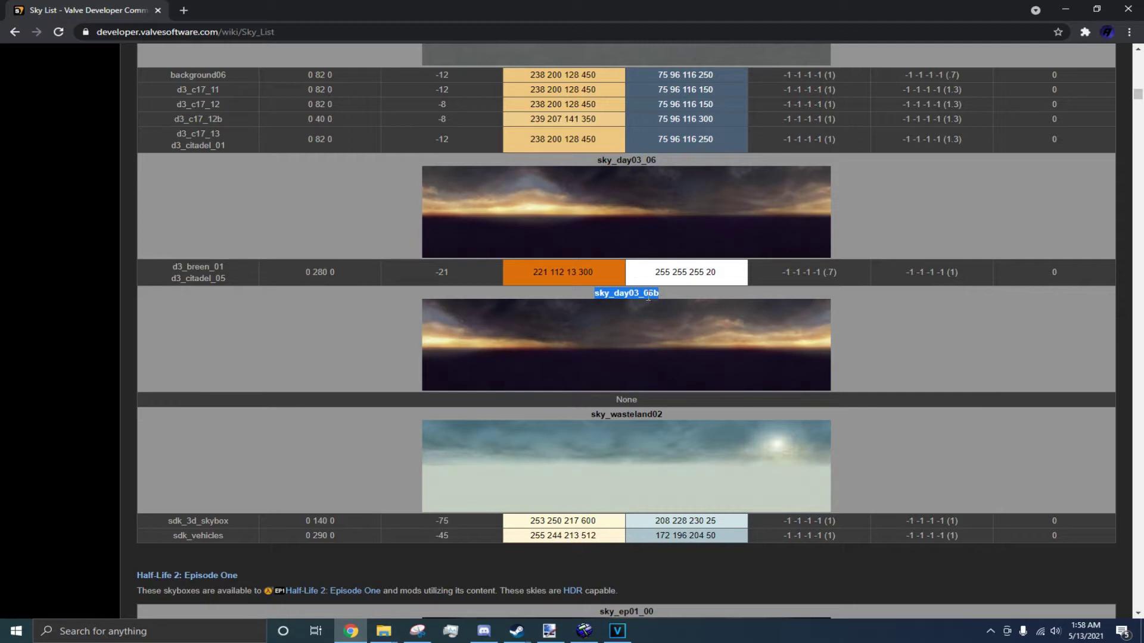
Back in Hammer, replace the SkyBox Texture Name value with the copied sky_day03_06b and apply it.
click(584, 631)
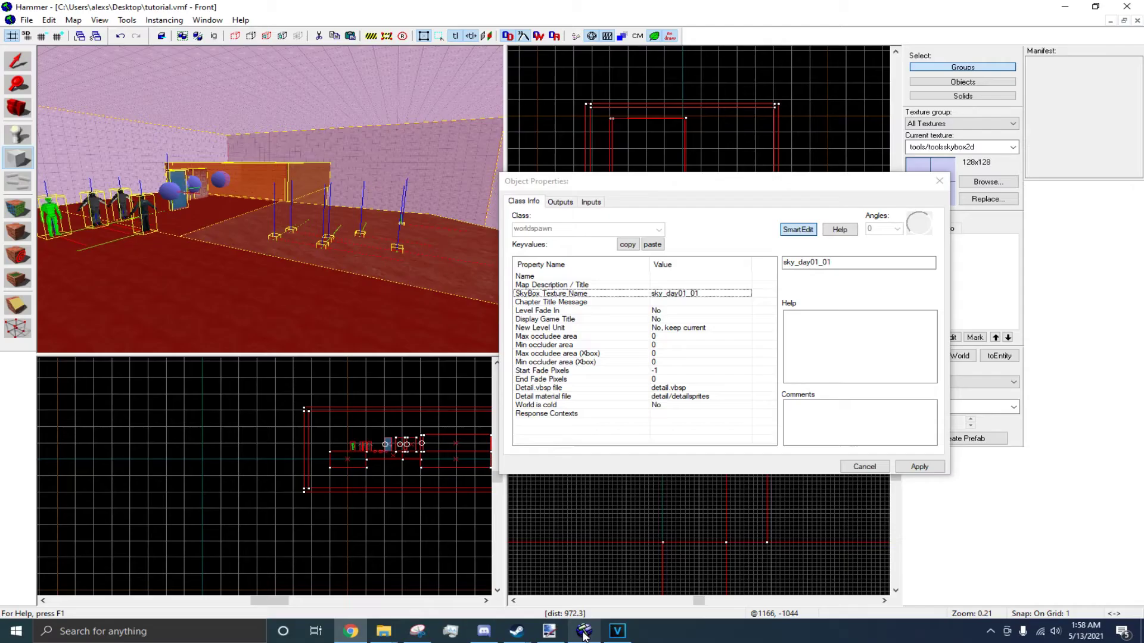
drag(842, 267, 748, 265)
key(ctrl+v)
click(919, 466)
Clear the selection of the whole map with the Selection tool.
key(z)
key(w)
key(z)
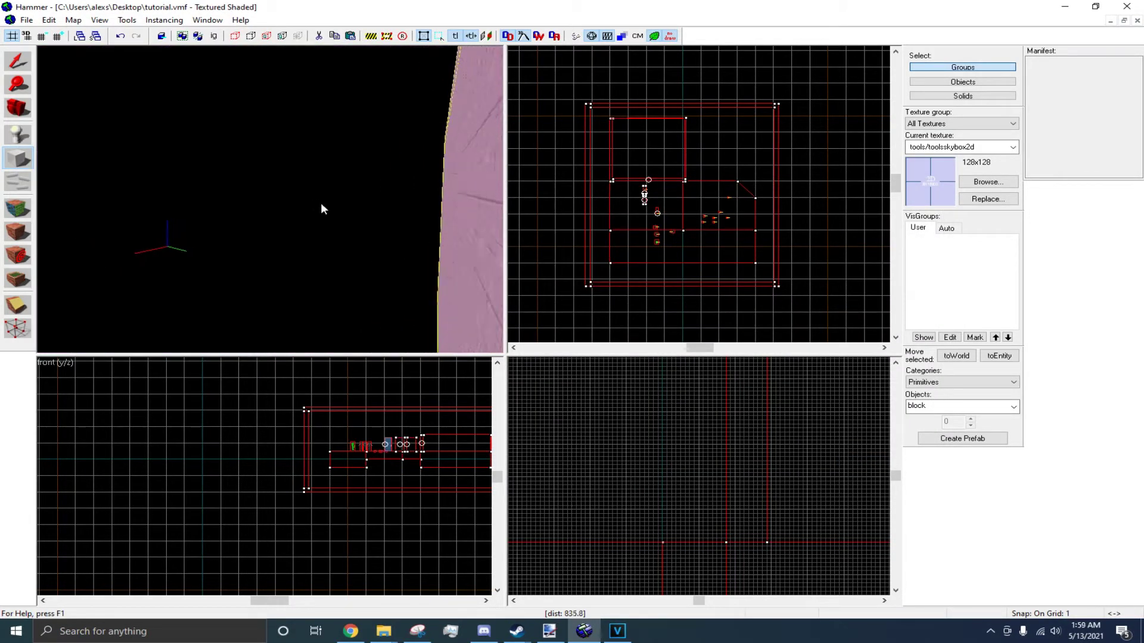
drag(270, 199, 290, 204)
click(18, 62)
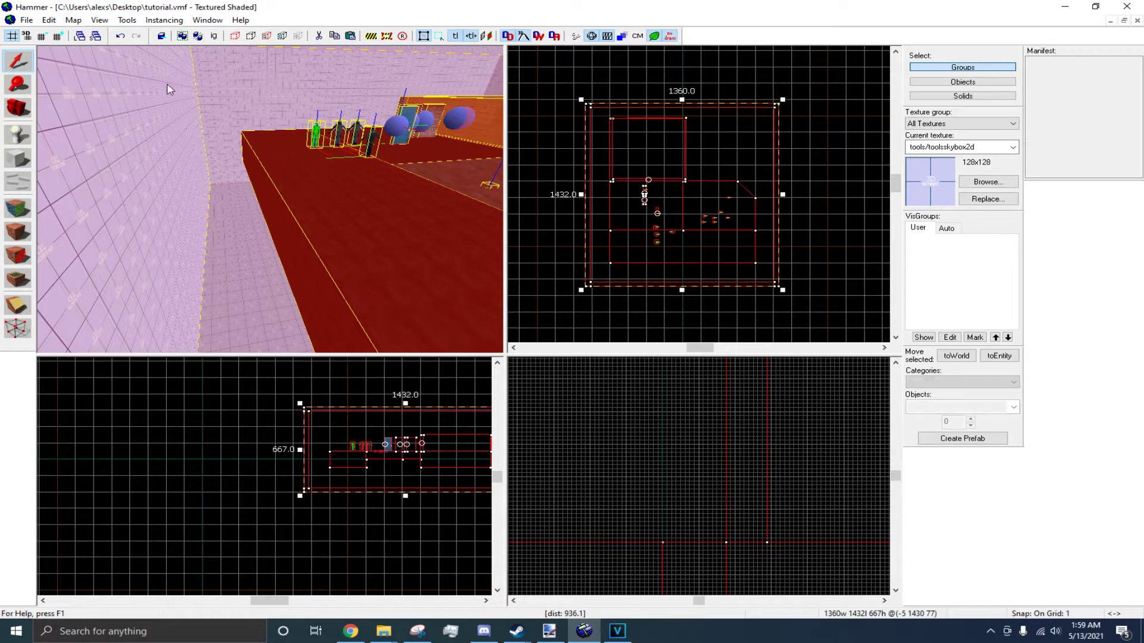
click(134, 90)
click(296, 156)
key(z)
key(w)
key(z)
key(z)
key(w)
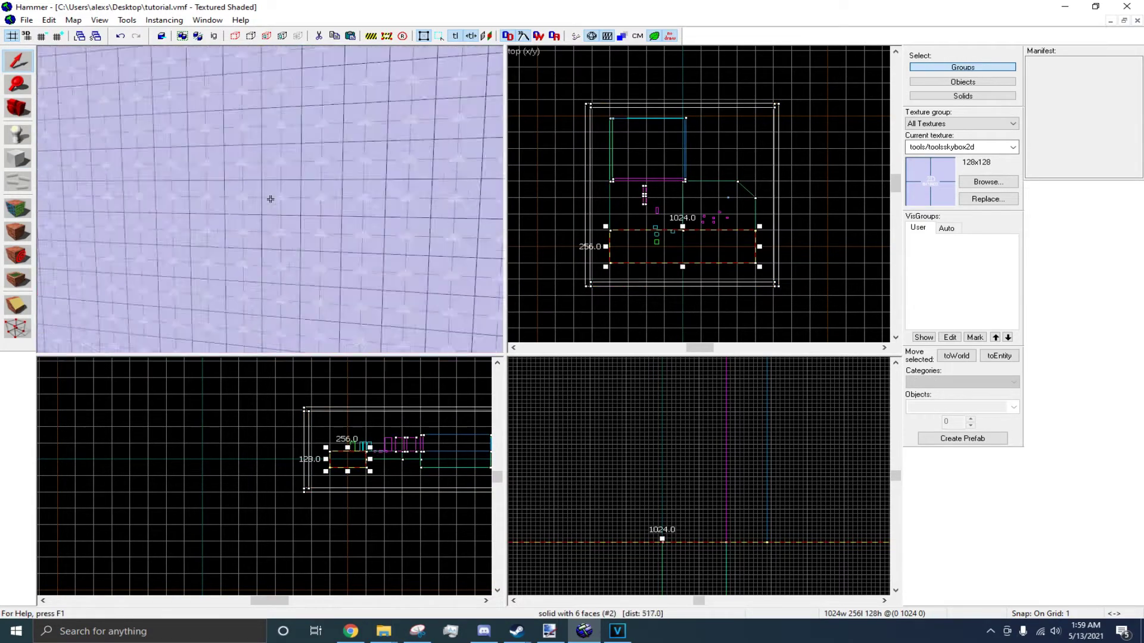
click(271, 199)
Walk across the compiled map in the game to check the new skybox.
key(w)
key(w)
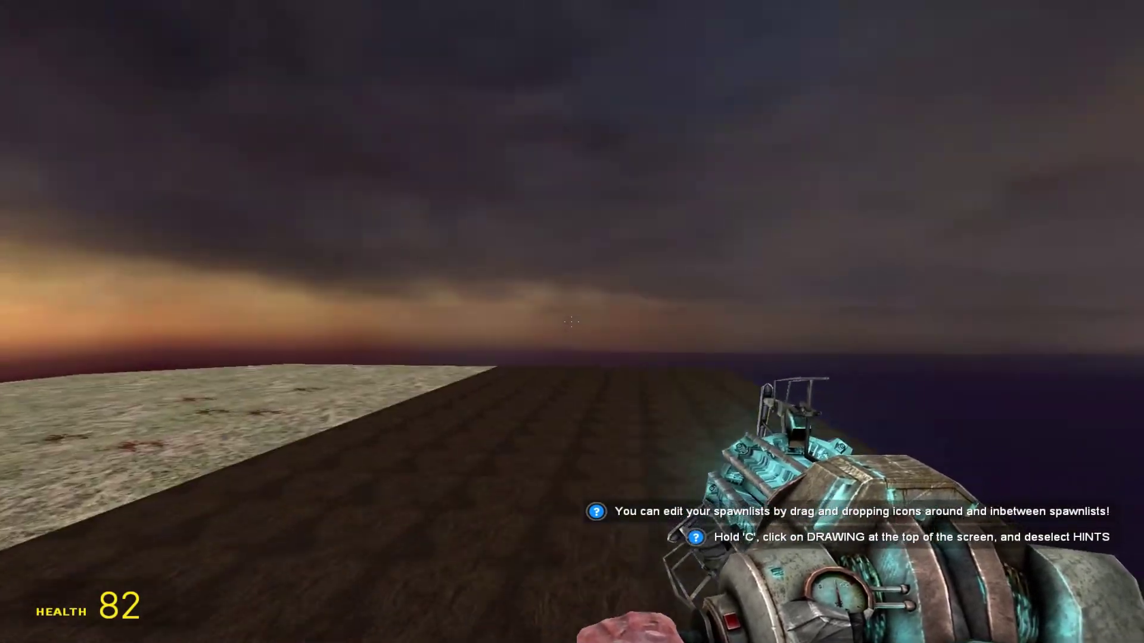
key(w)
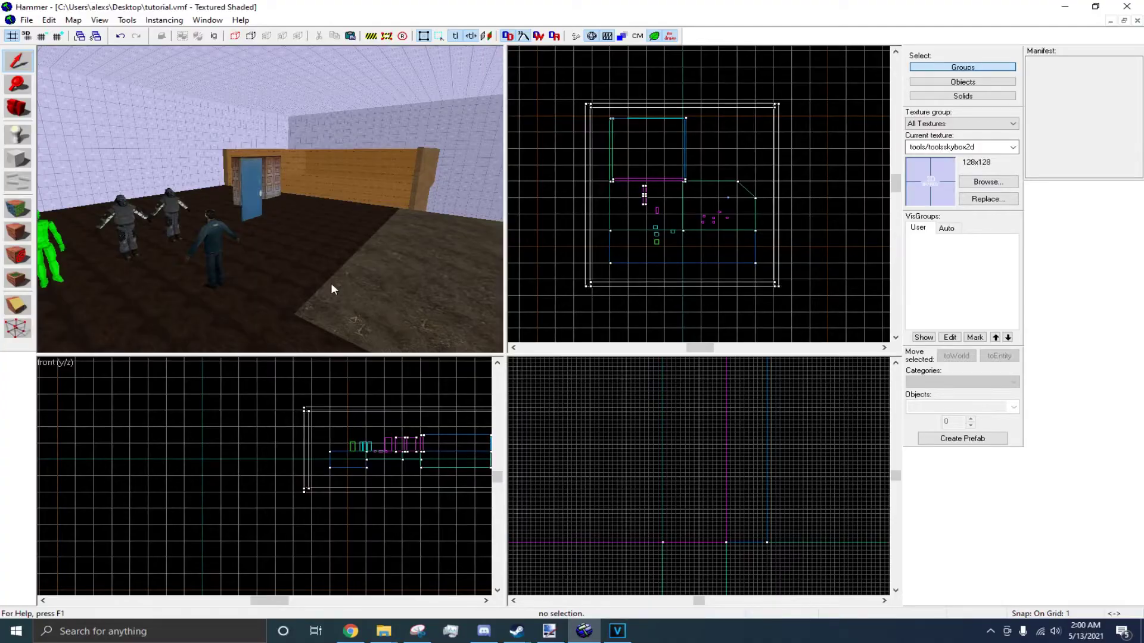
Place an info_player_start entity on the dark floor near the NPCs and switch to the Selection tool.
drag(332, 286, 40, 139)
click(216, 203)
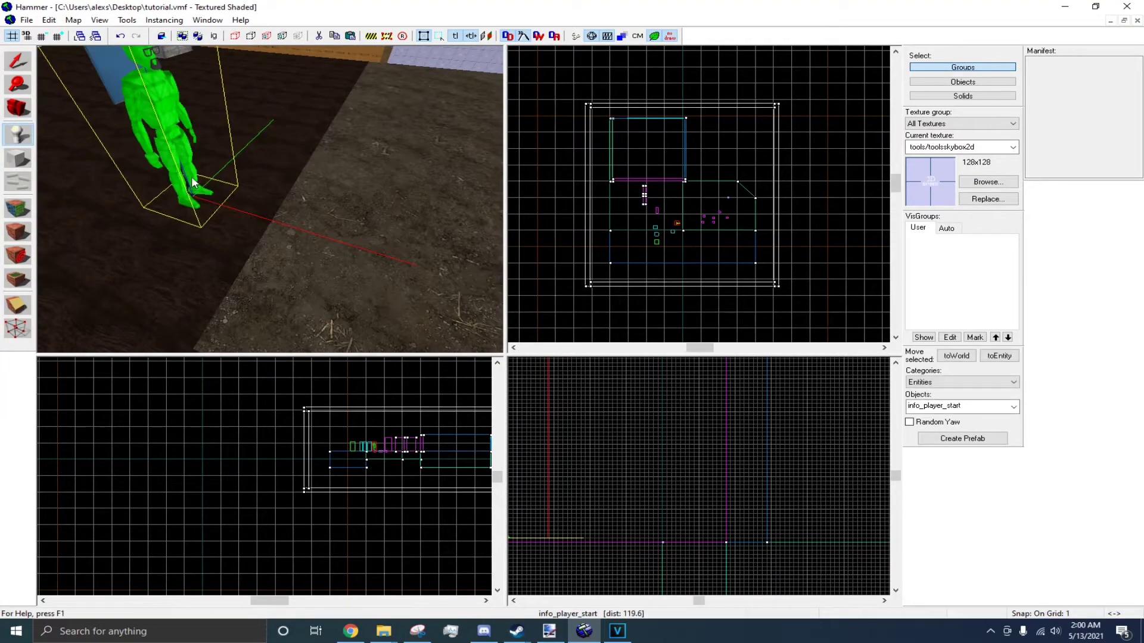
click(27, 62)
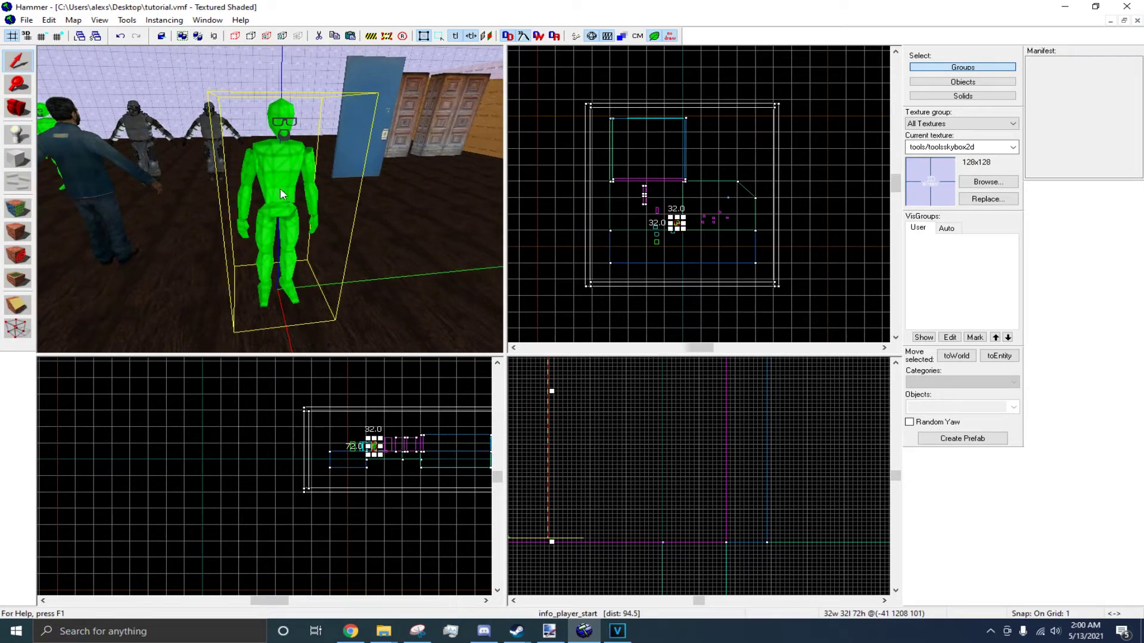
Change the class of the placed info_player_start entity to light_environment and apply it.
double_click(290, 208)
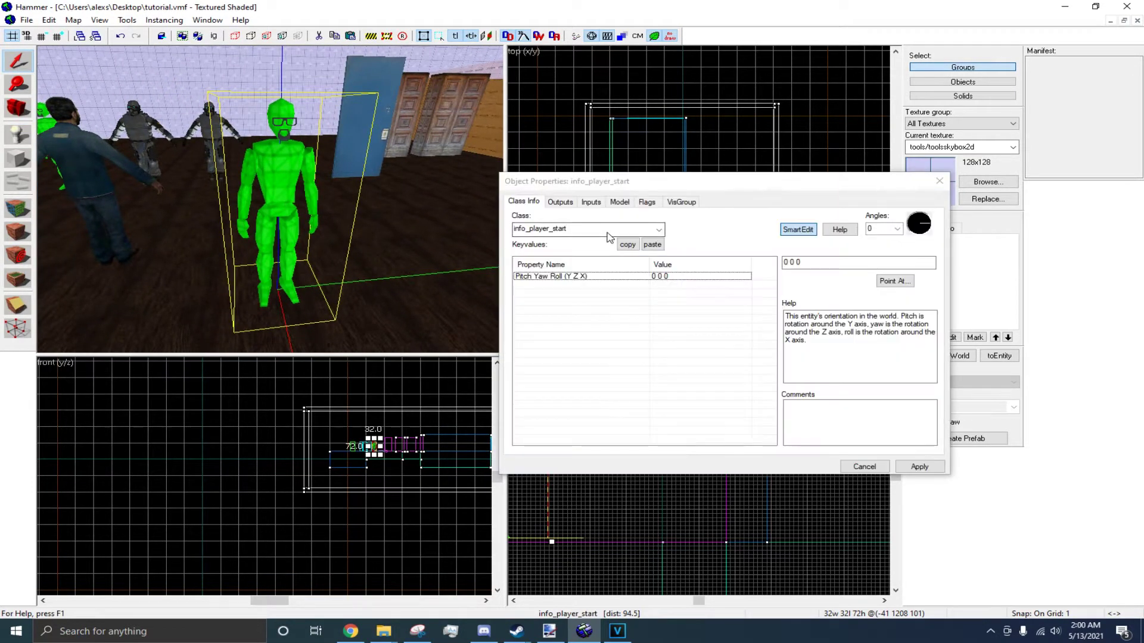
text(light)
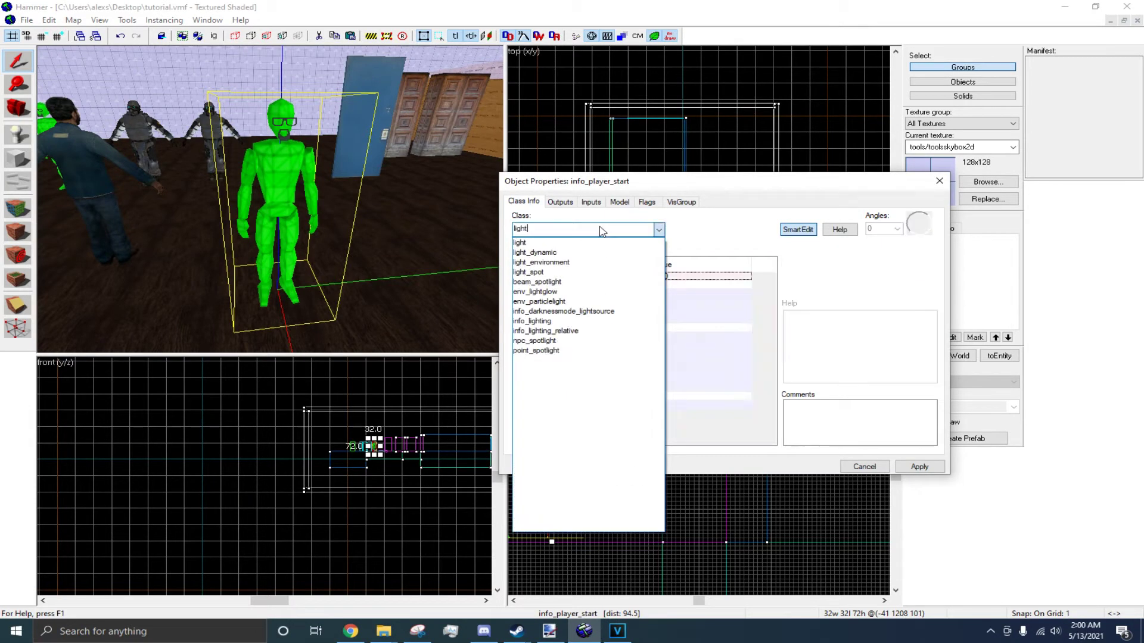
click(582, 262)
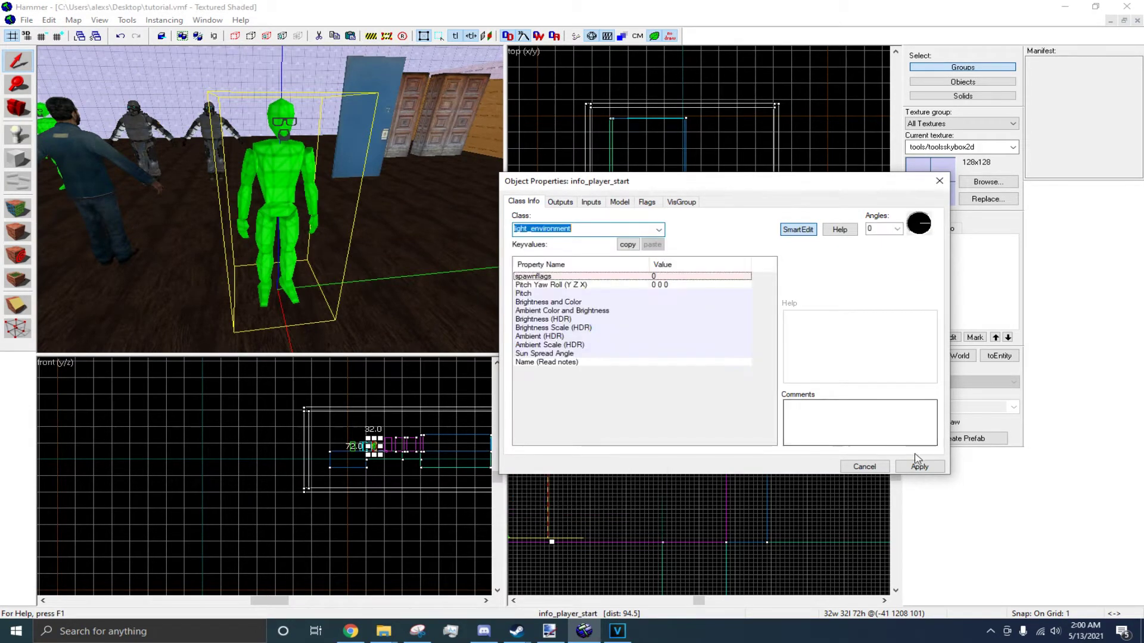
click(918, 467)
Examine the light_environment entity and its surroundings from several angles in the 3D view.
key(z)
key(s)
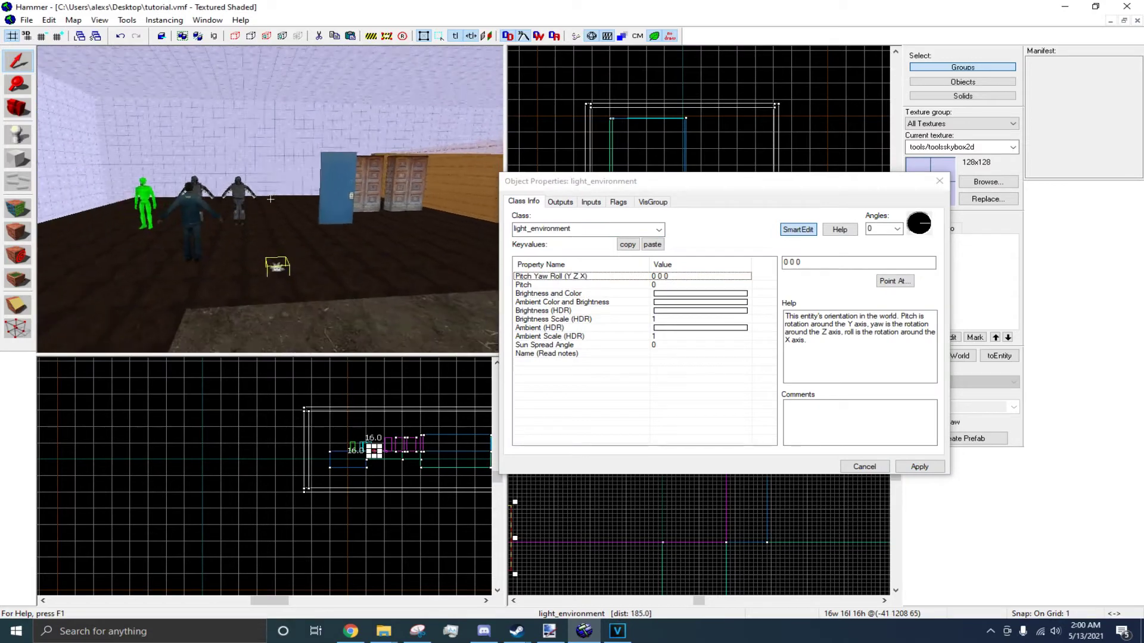
key(w)
key(z)
key(z)
key(s)
key(w)
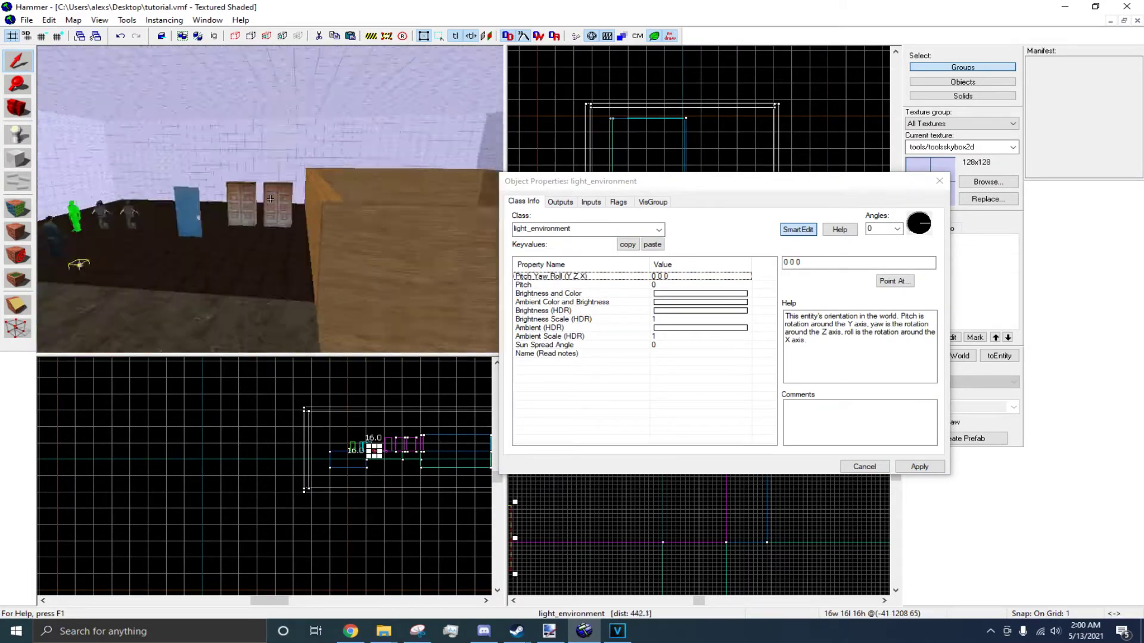
key(w)
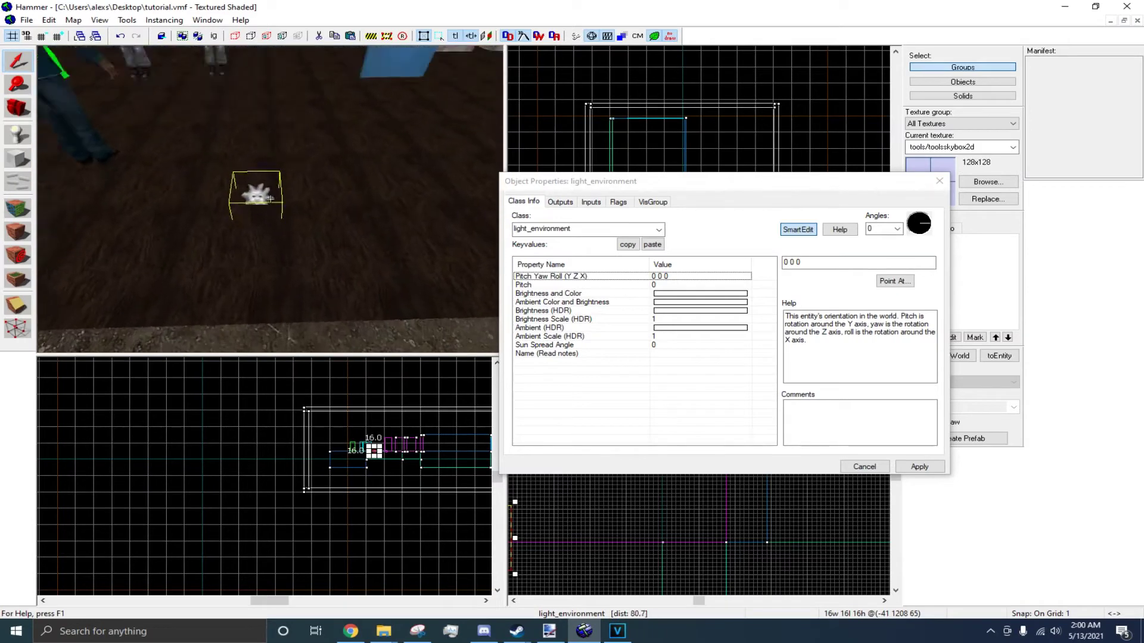
key(w)
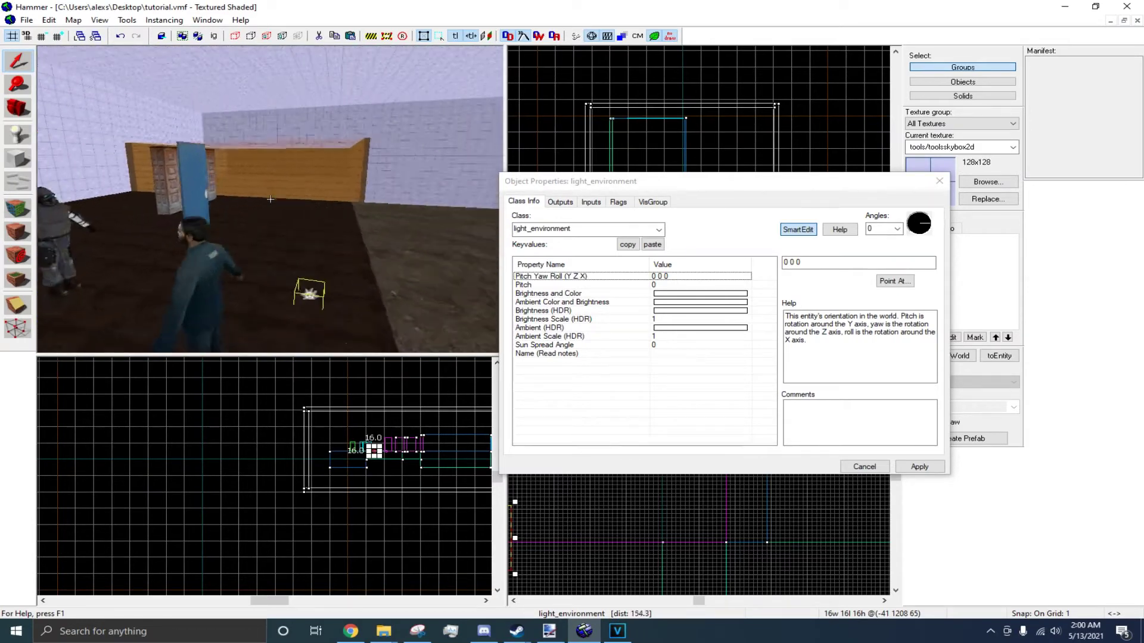
key(w)
key(z)
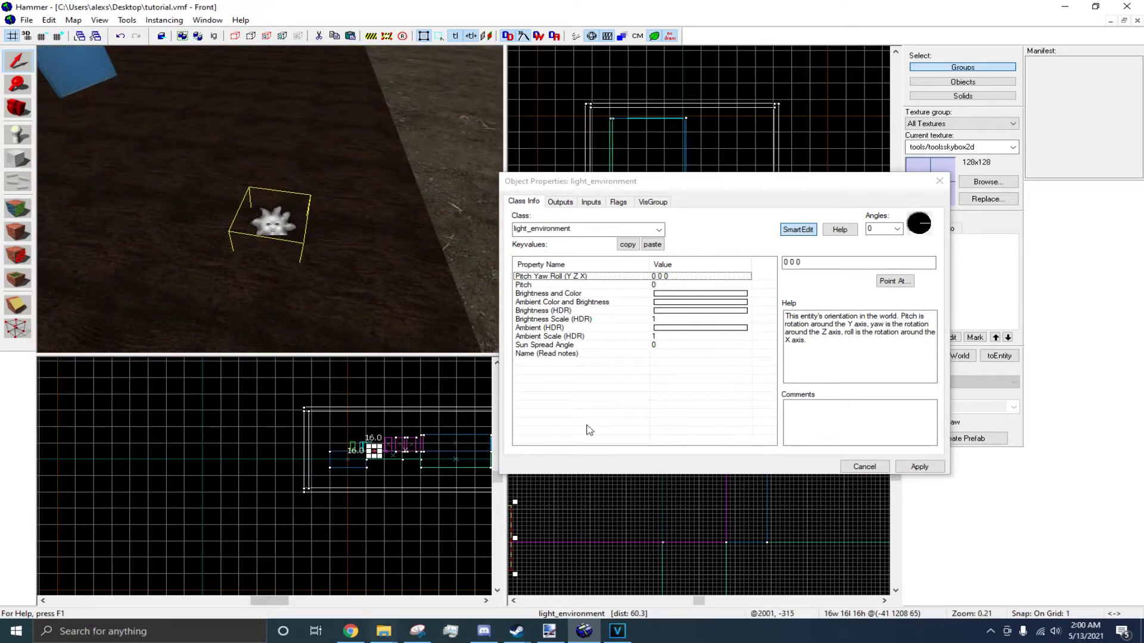
Copy the sdk_3d_skybox sun angle from the Sky List page in Chrome and set Hammer's Pitch Yaw Roll to 0 140 0.
click(351, 631)
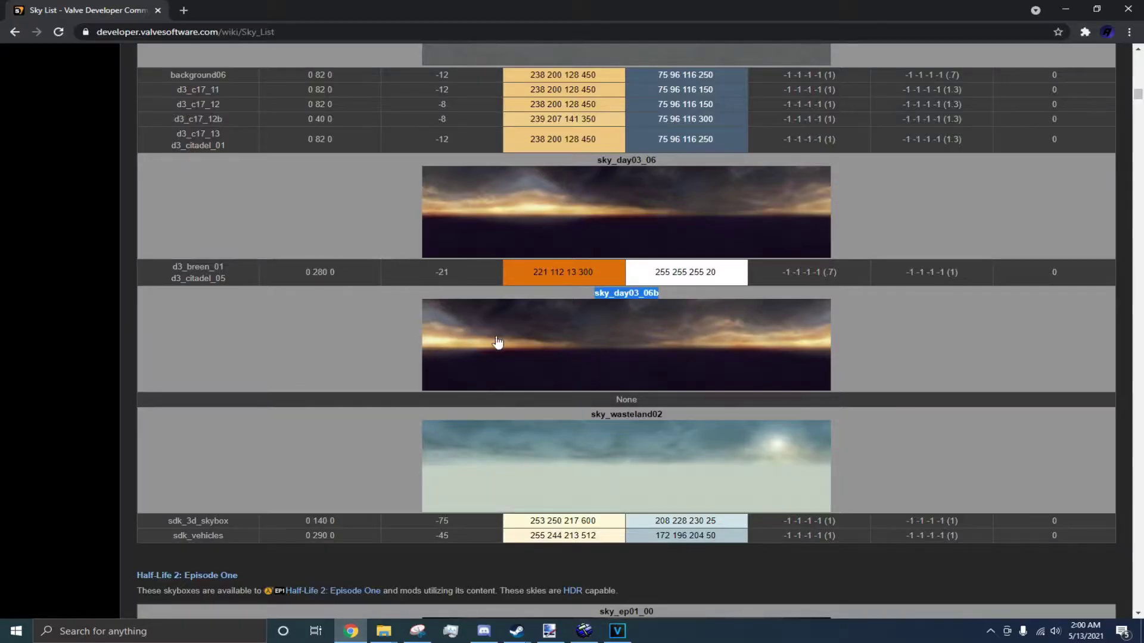
scroll(377, 407, down, 3)
drag(423, 337, 770, 341)
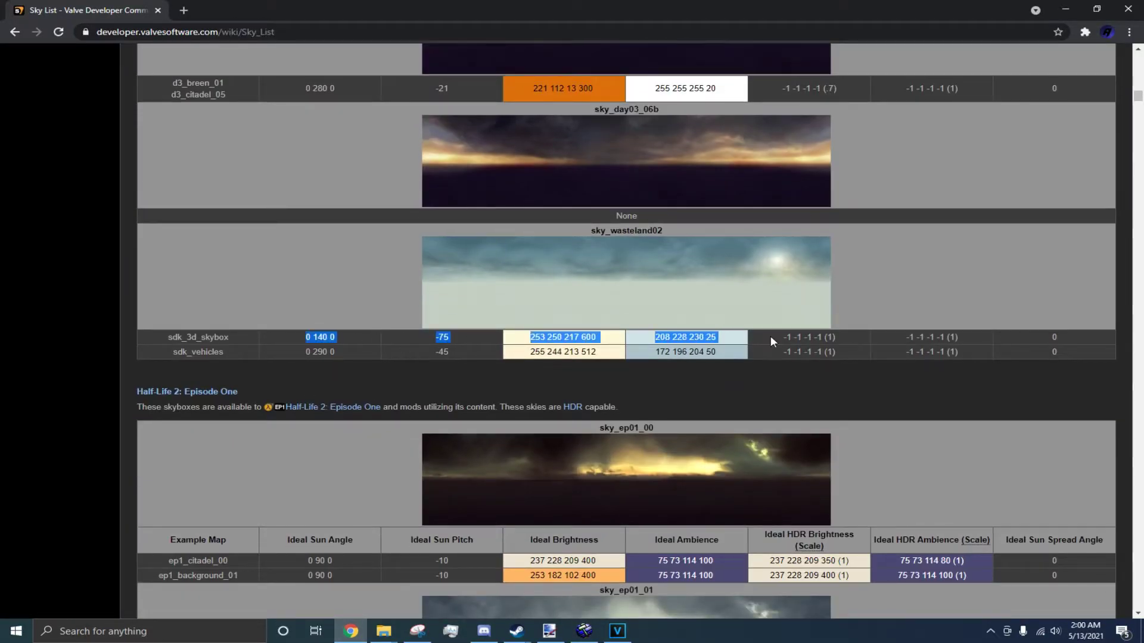
click(677, 565)
click(584, 631)
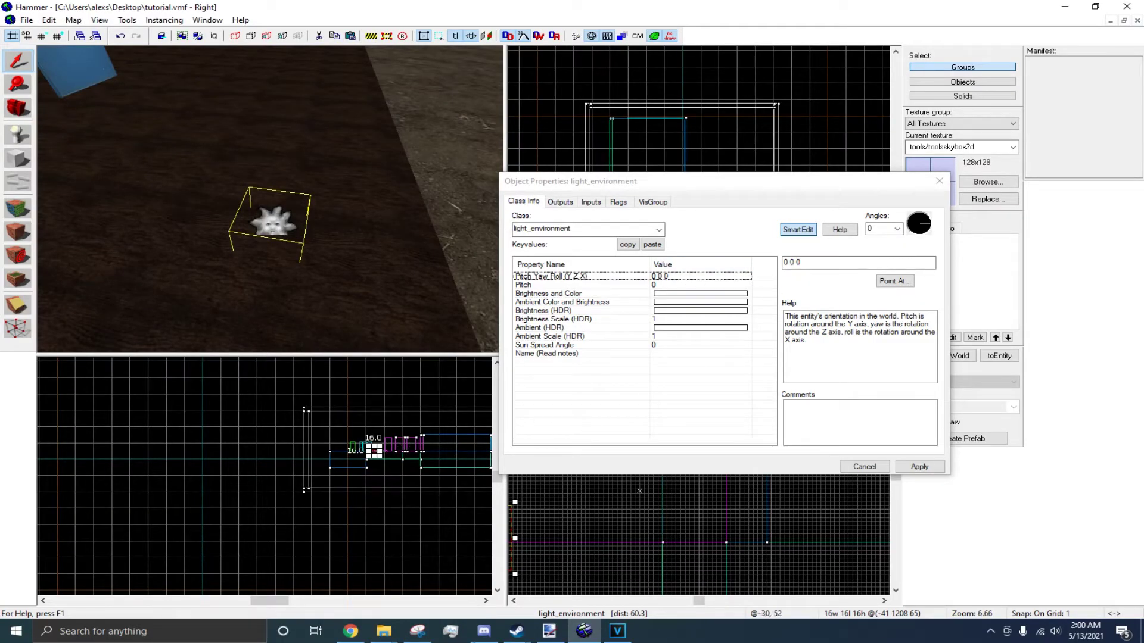
click(351, 631)
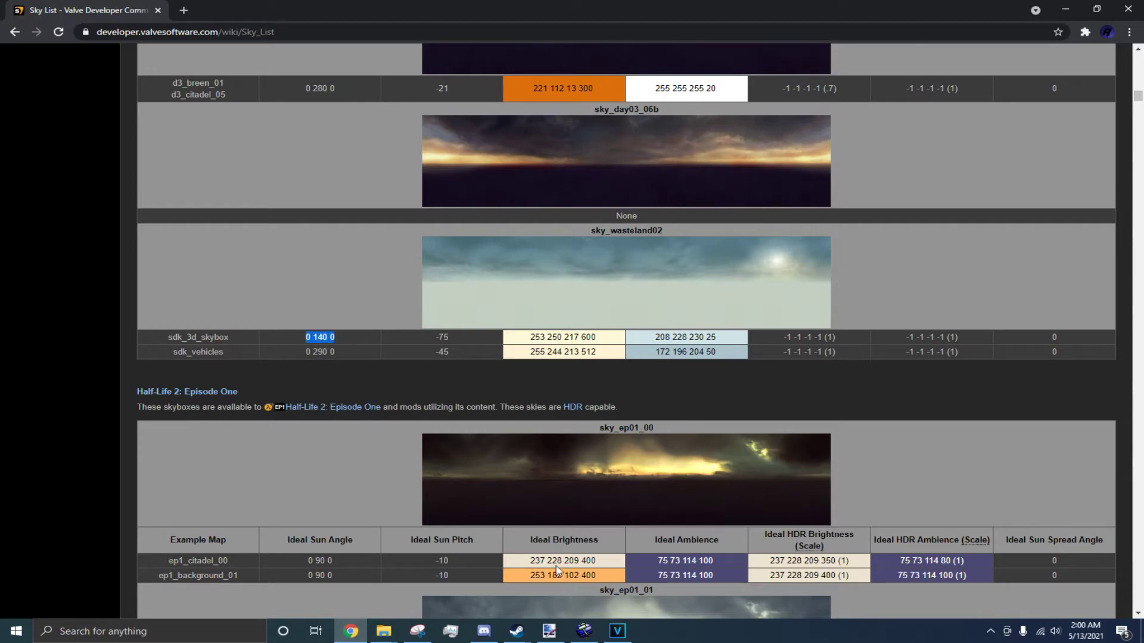
click(592, 633)
click(705, 275)
text(0 140 0)
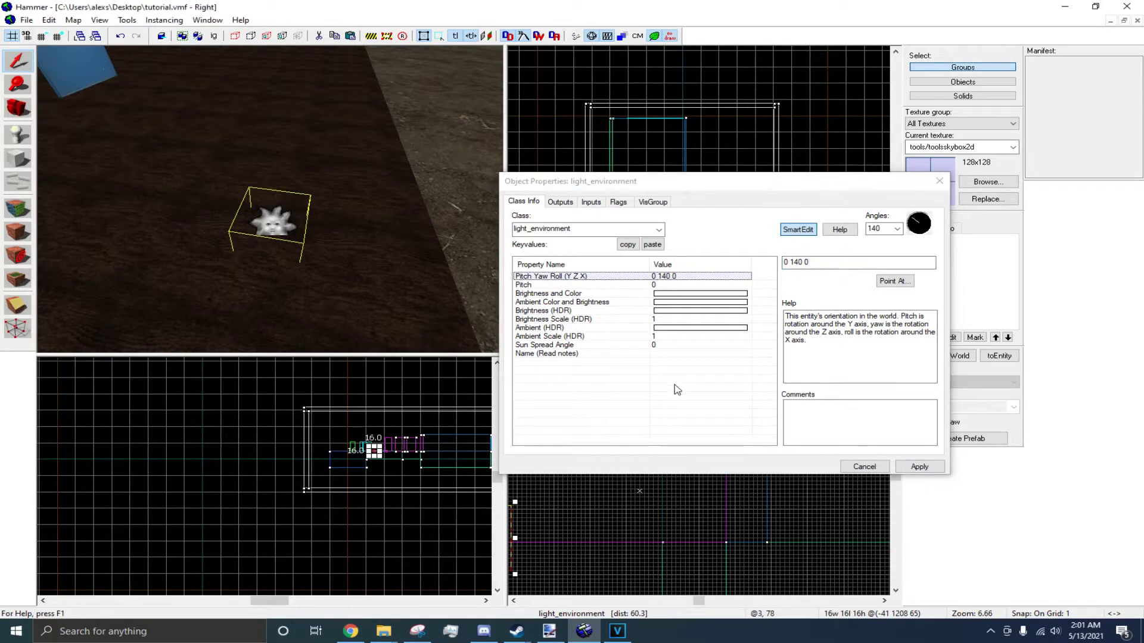
Check the sdk_3d_skybox sun pitch on the Sky List in Chrome and set the light_environment's Pitch to -75 in Hammer.
click(351, 632)
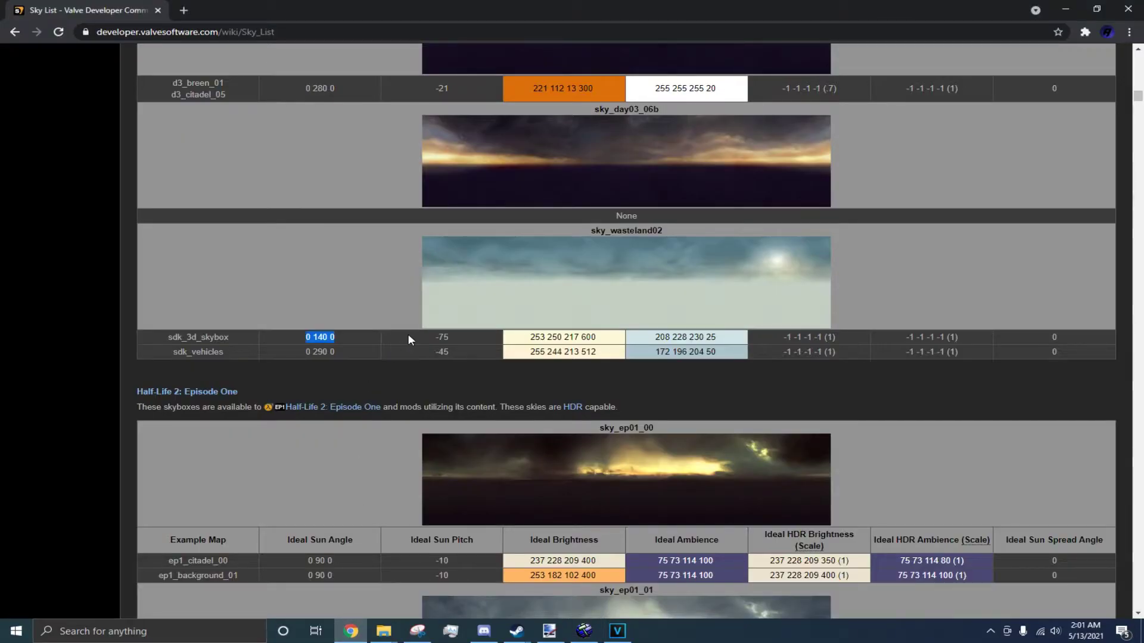
click(590, 634)
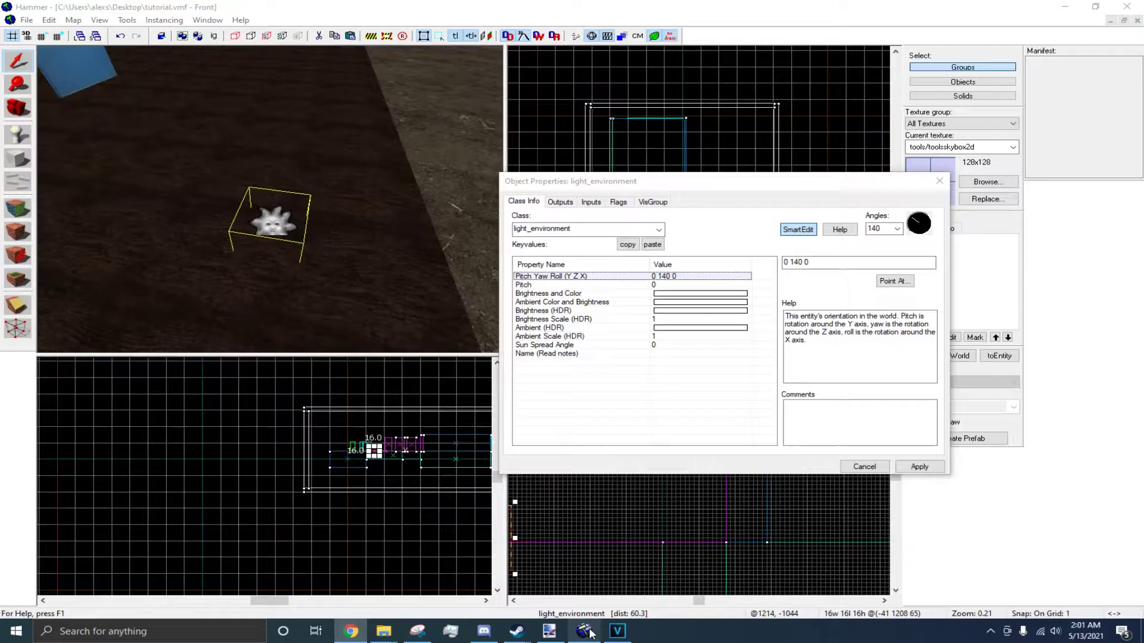
click(725, 294)
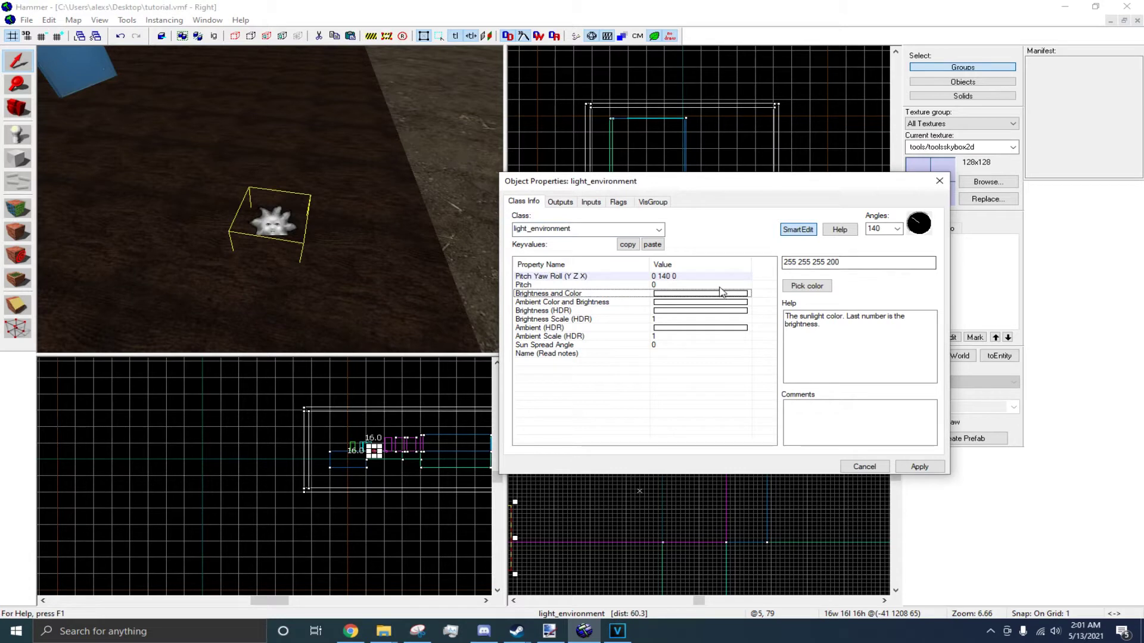
key(Up)
text(-75)
click(704, 303)
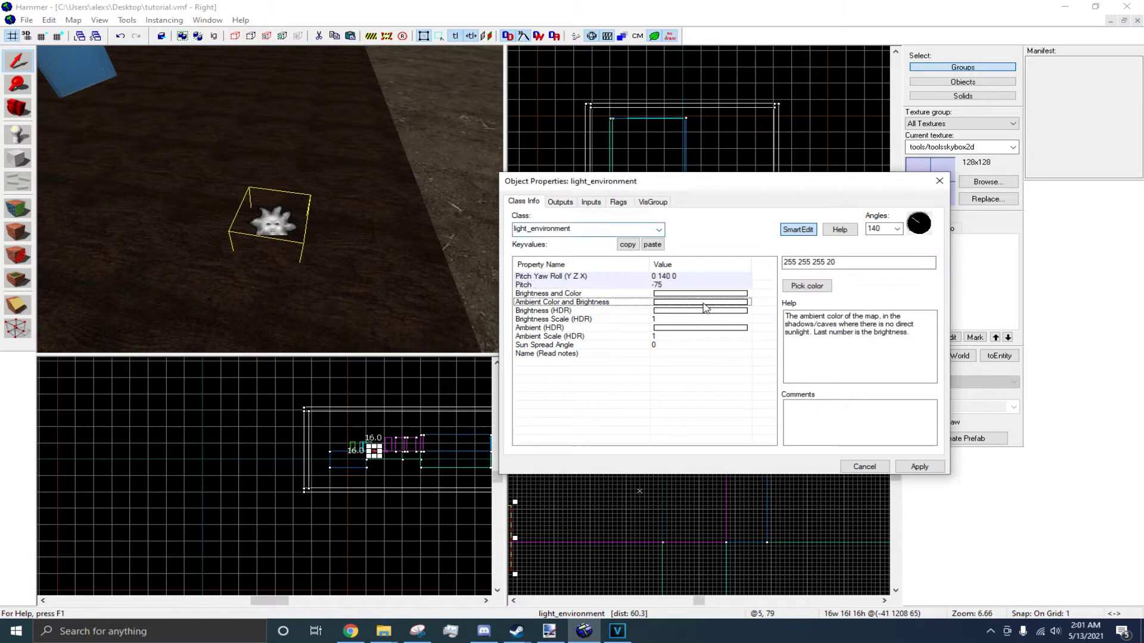
click(707, 294)
click(488, 613)
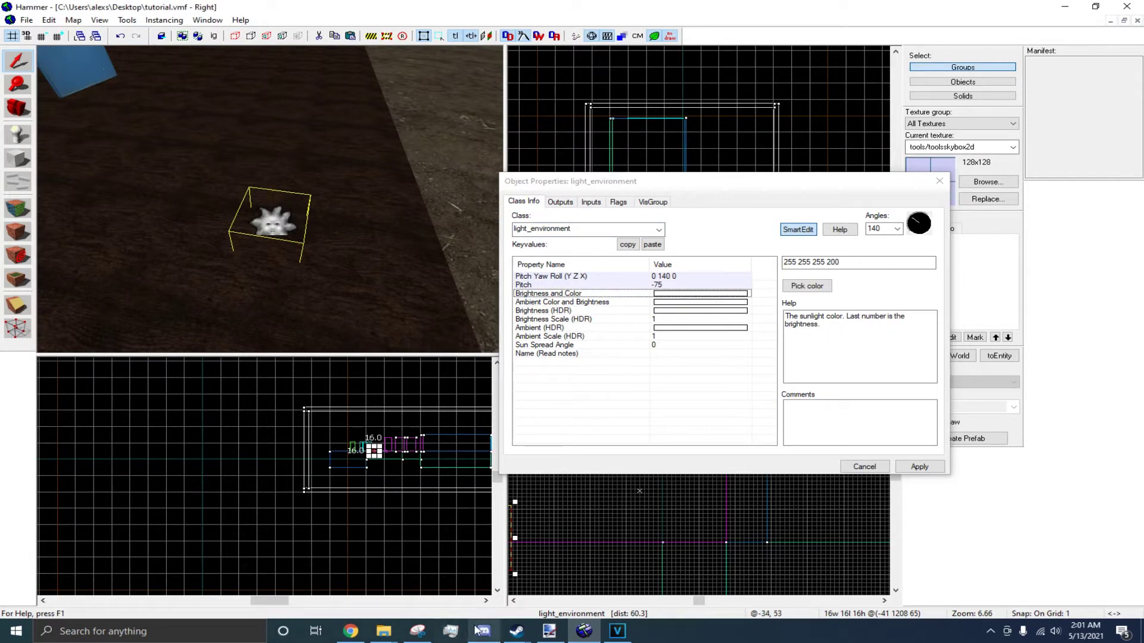
click(356, 631)
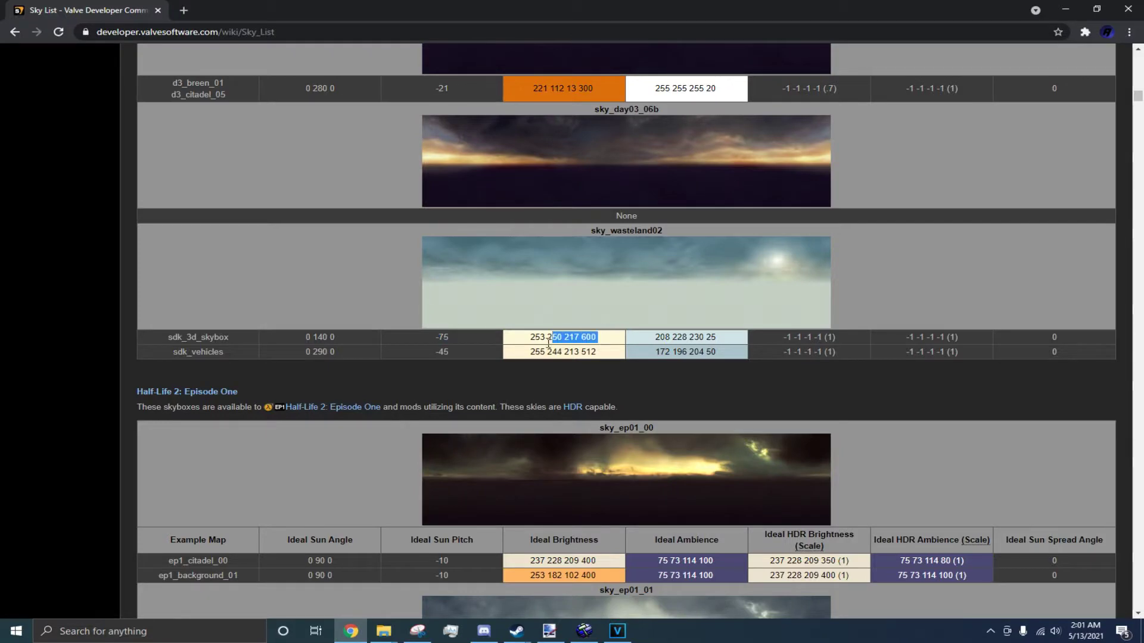
click(584, 631)
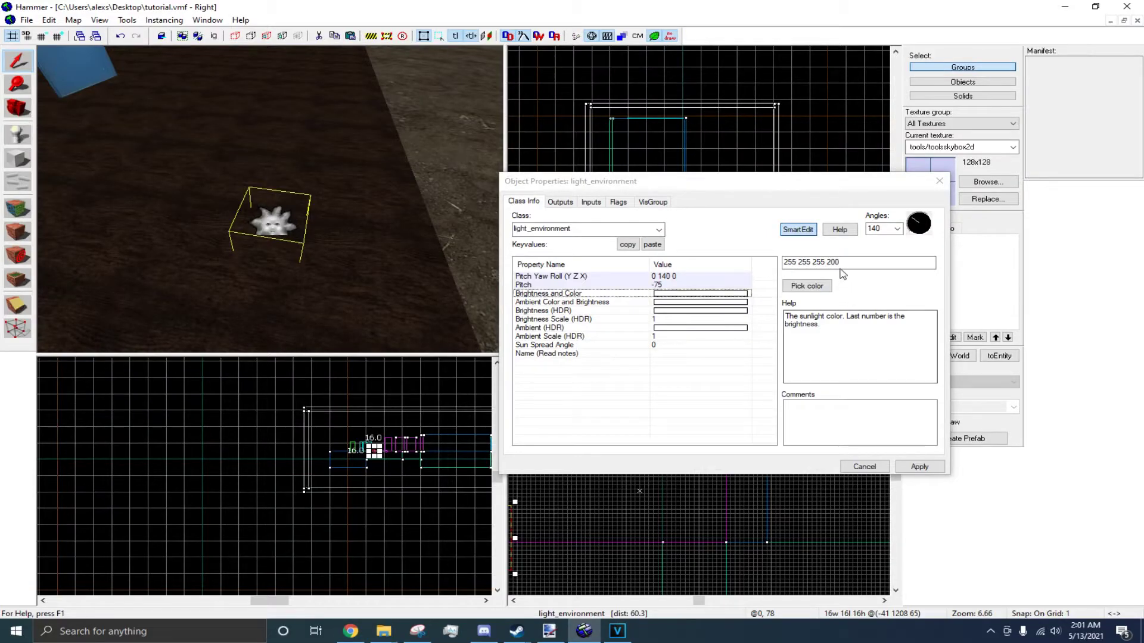
click(709, 303)
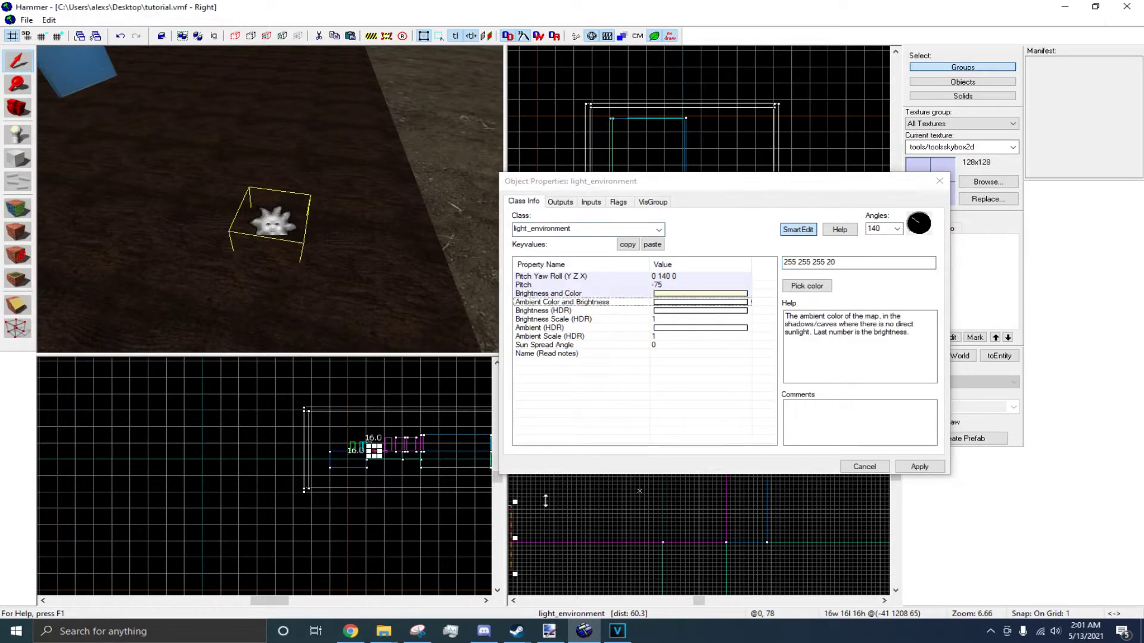
click(350, 631)
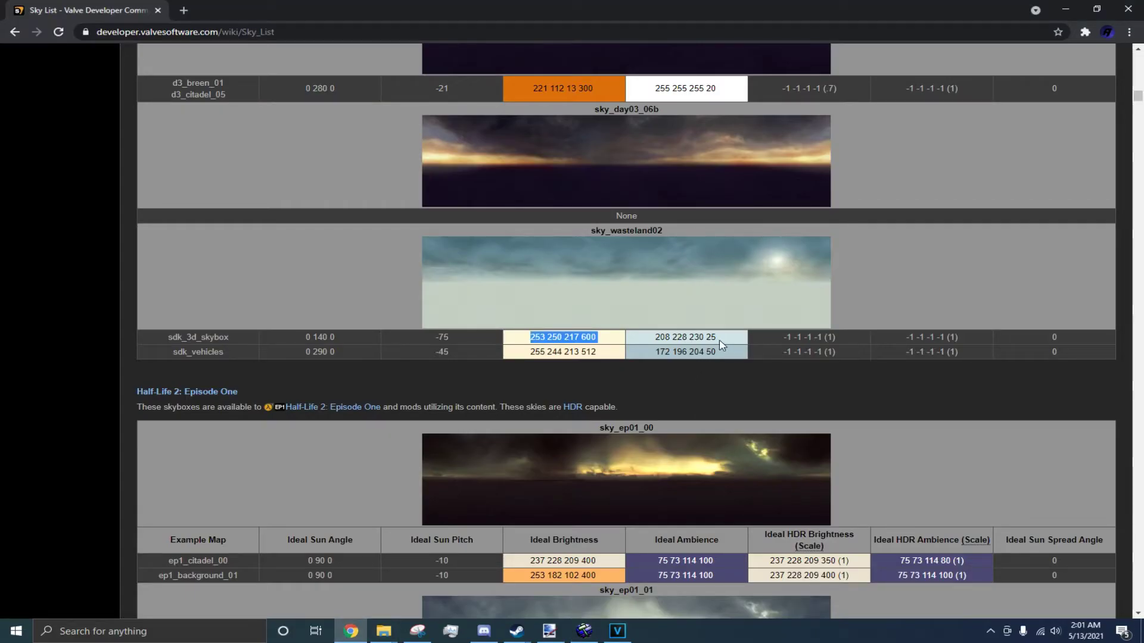
drag(722, 344, 647, 345)
key(ctrl+c)
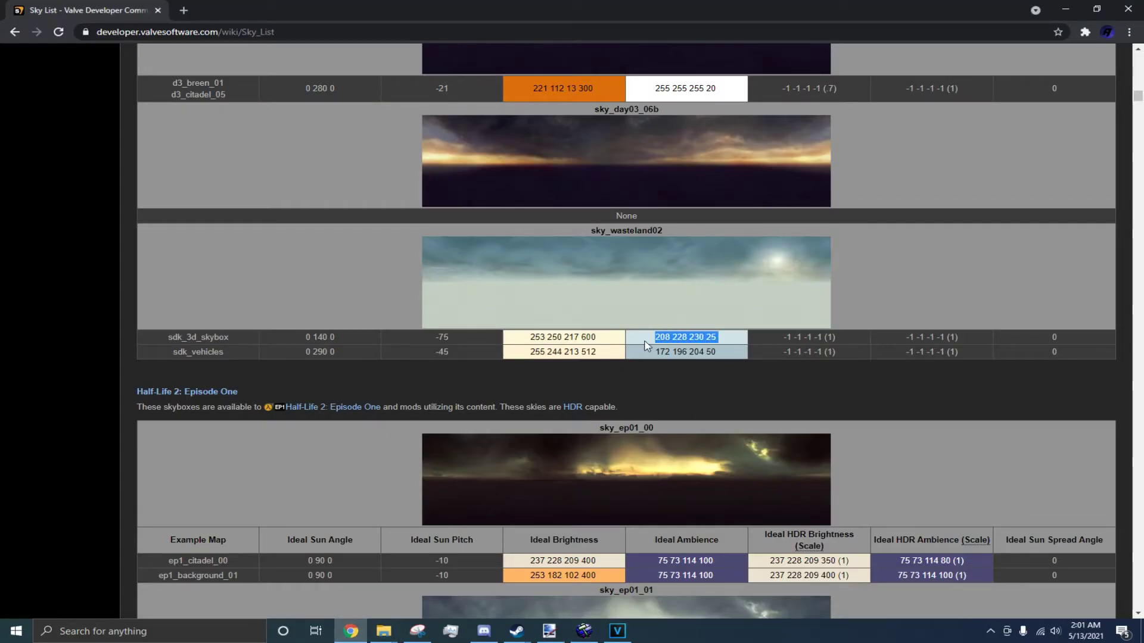
click(596, 629)
drag(839, 264, 769, 268)
key(ctrl+v)
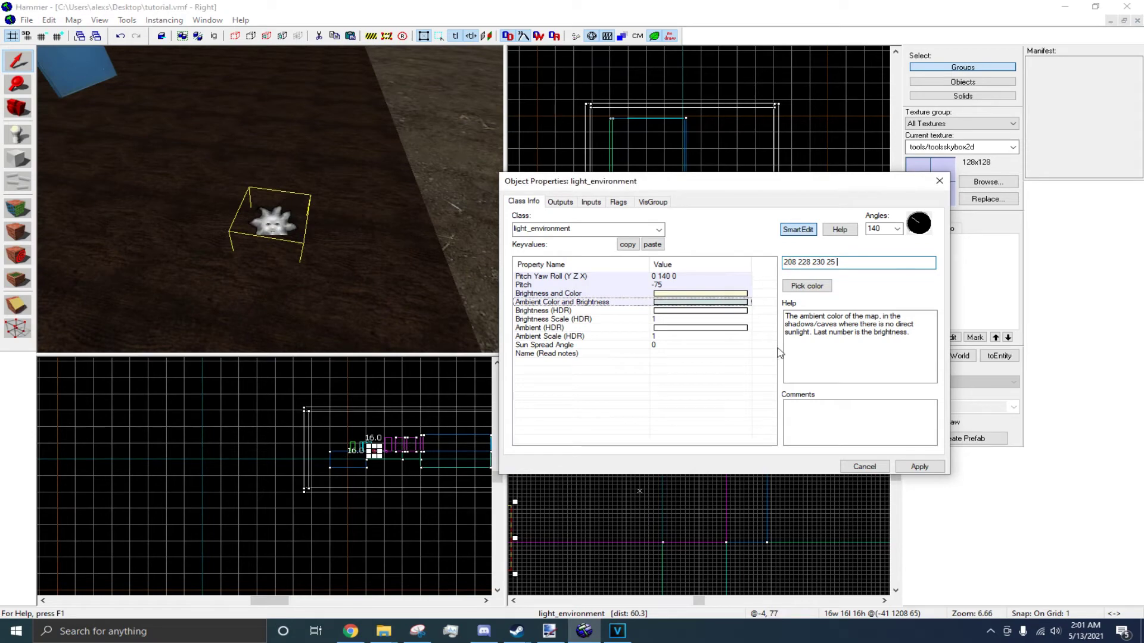
Compare the HDR and Sun Spread Angle properties with Chrome's Sky List, then apply the light_environment settings in Hammer and close its properties.
click(350, 631)
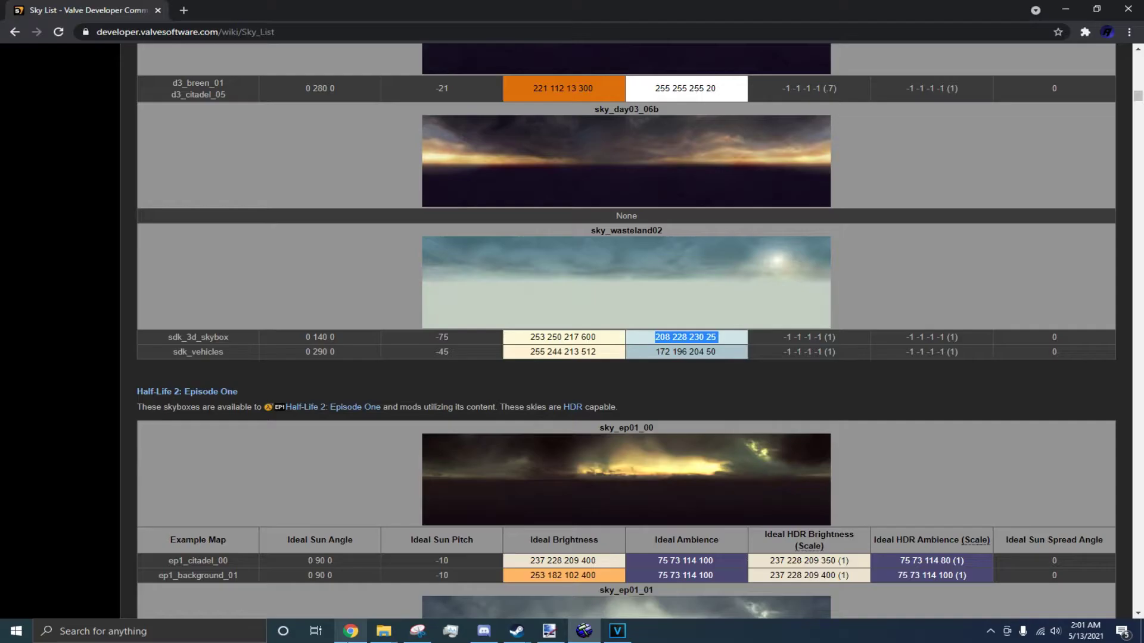
click(940, 371)
click(586, 631)
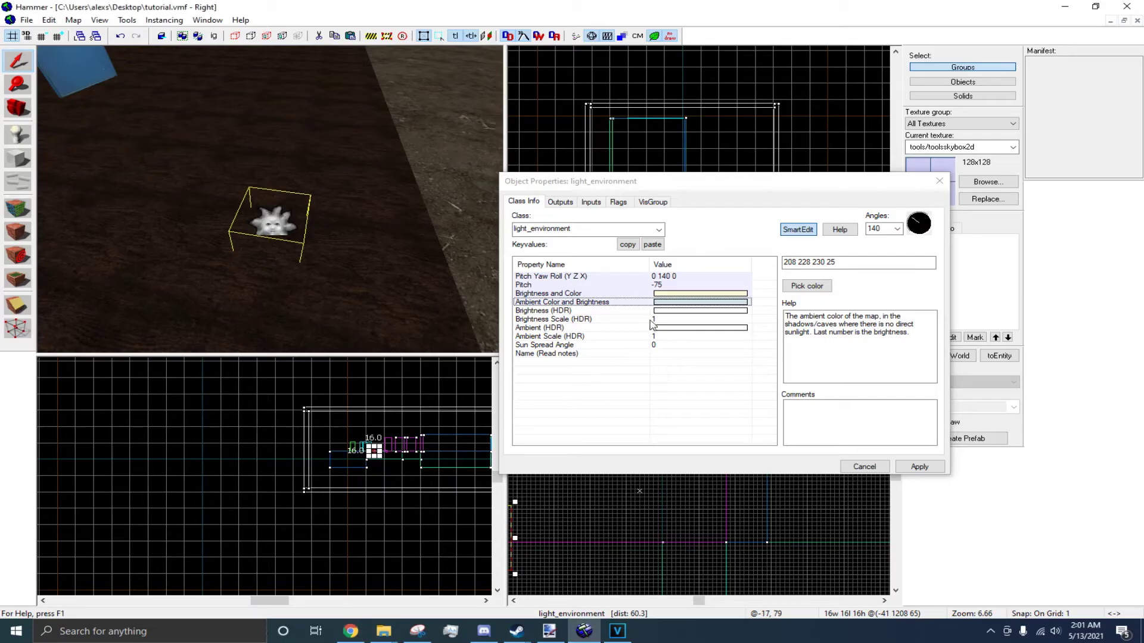
click(657, 328)
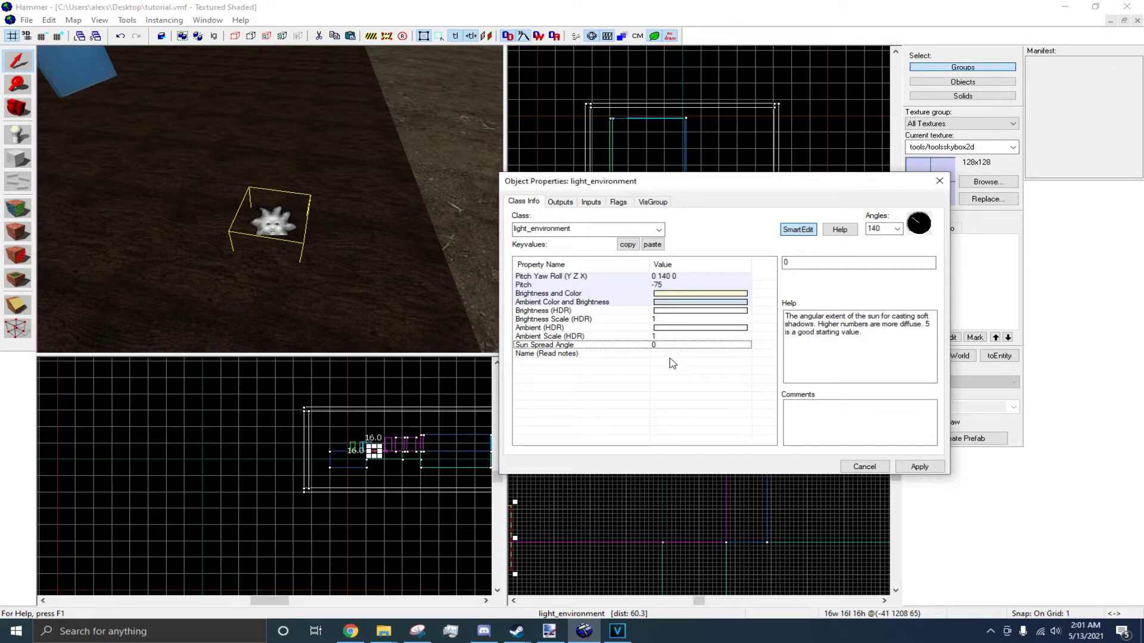
click(352, 631)
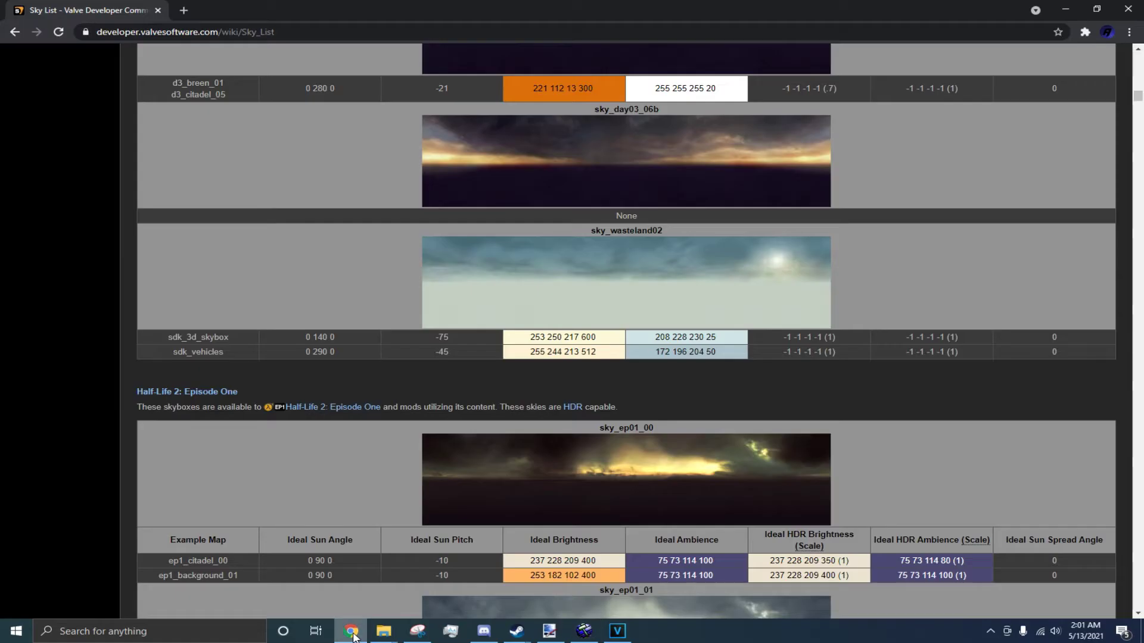
click(351, 631)
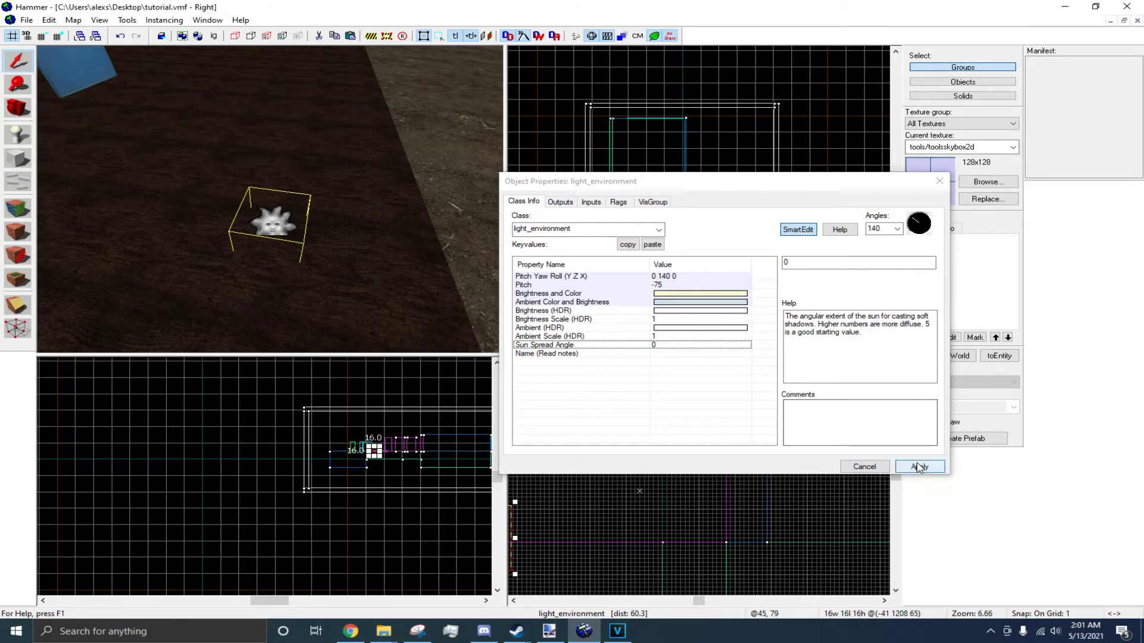
click(884, 468)
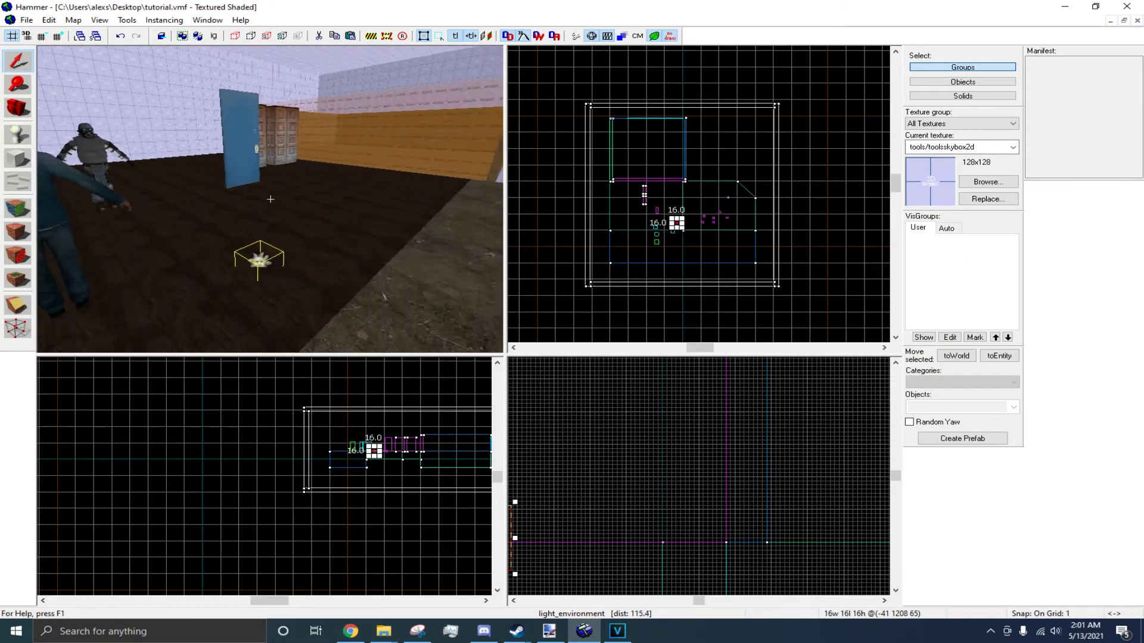
Look over the light_environment entity and the wooden-walled room in the 3D view.
mouse_move(271, 199)
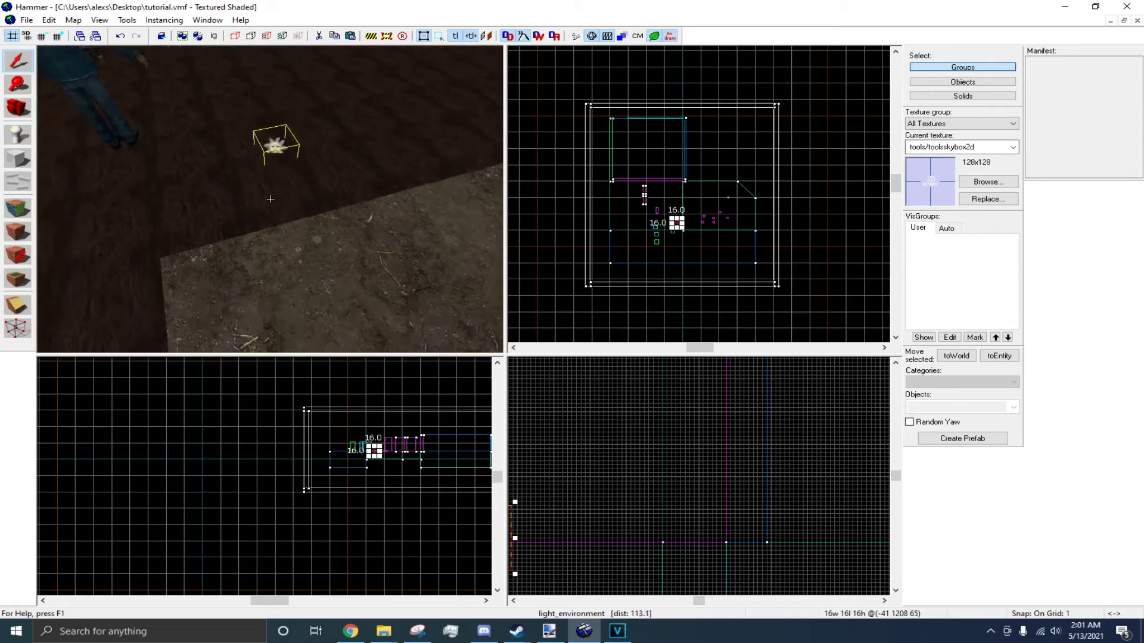
key(w)
key(w)
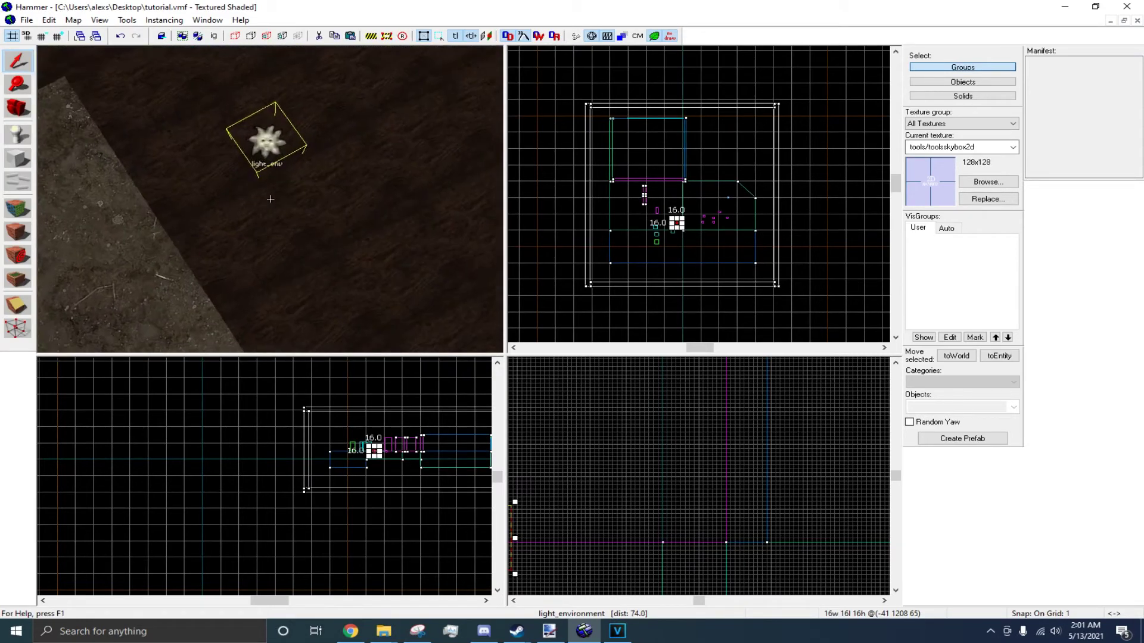
key(w)
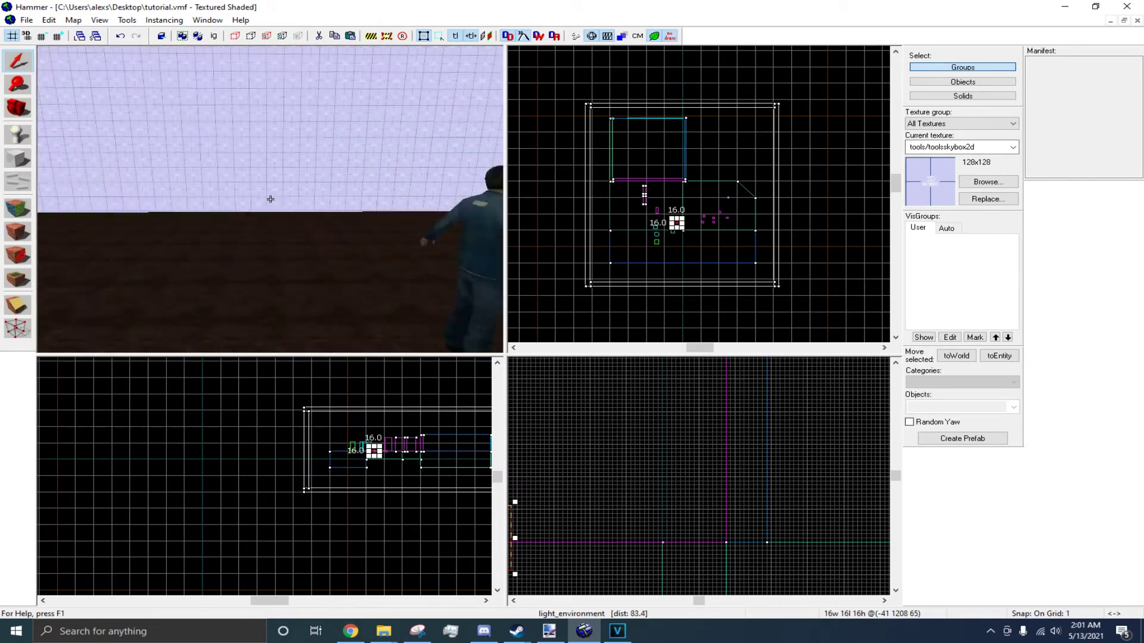
key(w)
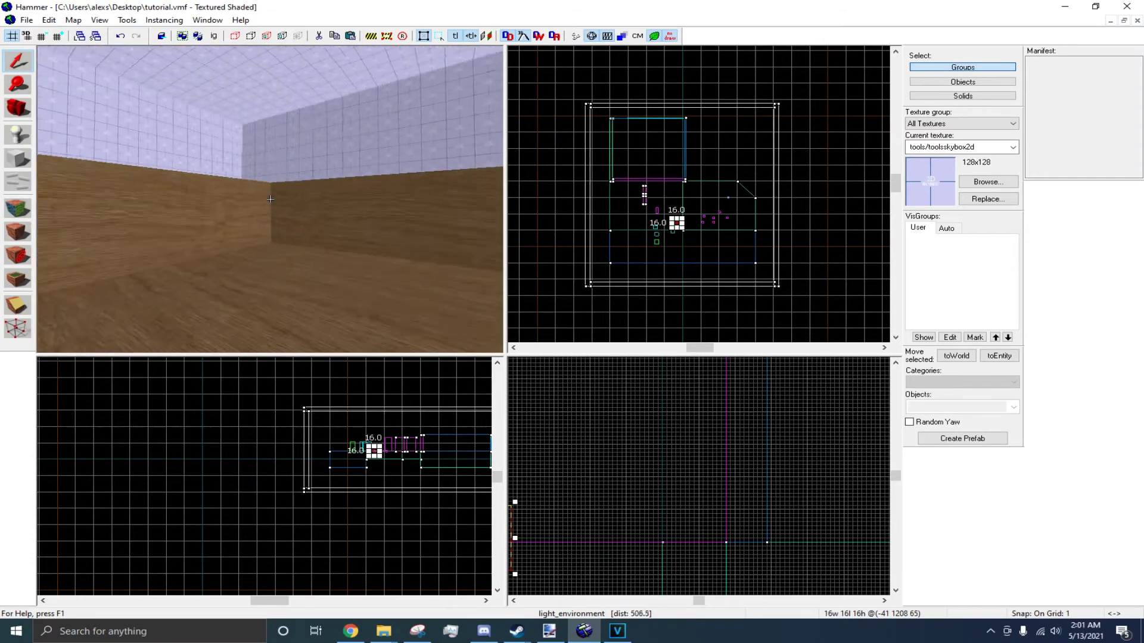
key(z)
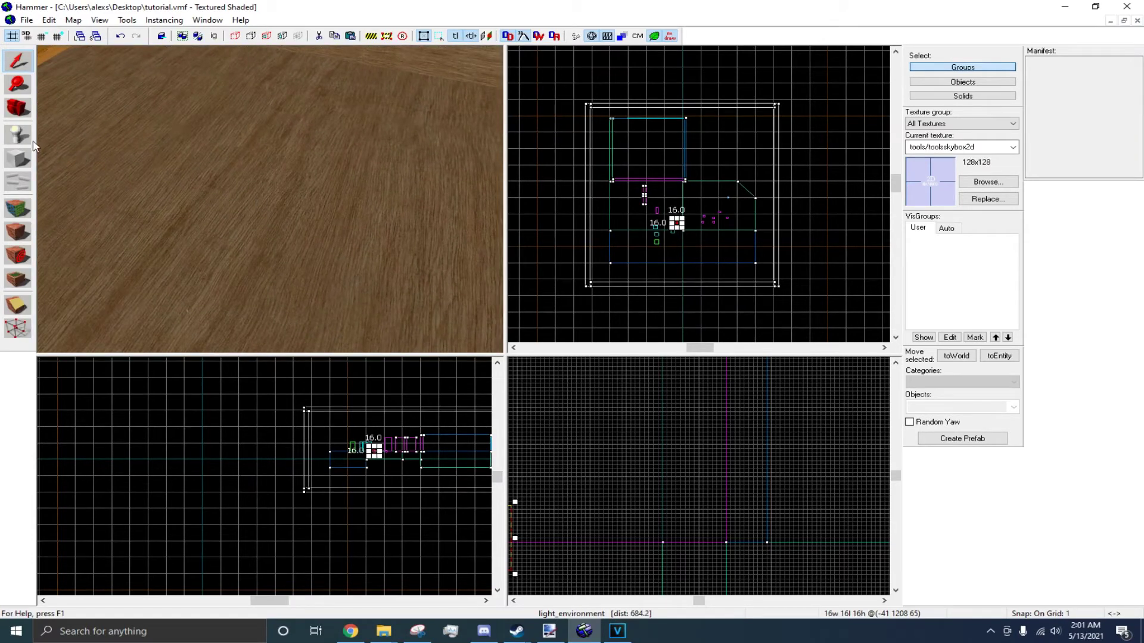
Place an info_player_start entity on the floor of the wooden-walled room and select it.
click(170, 185)
key(a)
click(18, 61)
key(s)
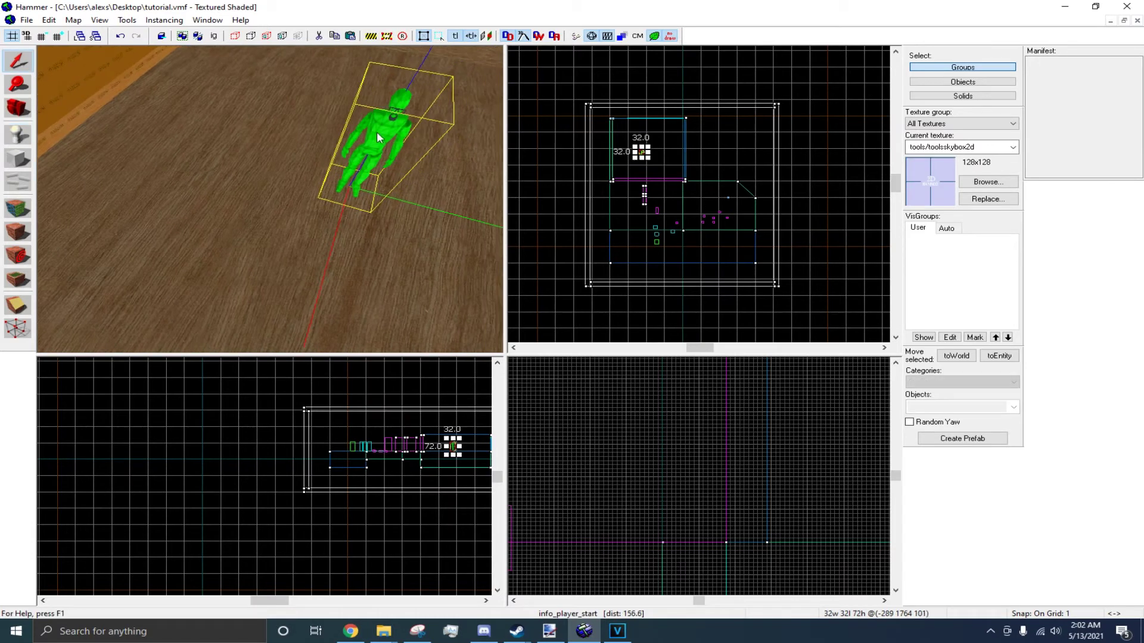
Change the new entity's class from info_player_start to light and apply it.
double_click(376, 135)
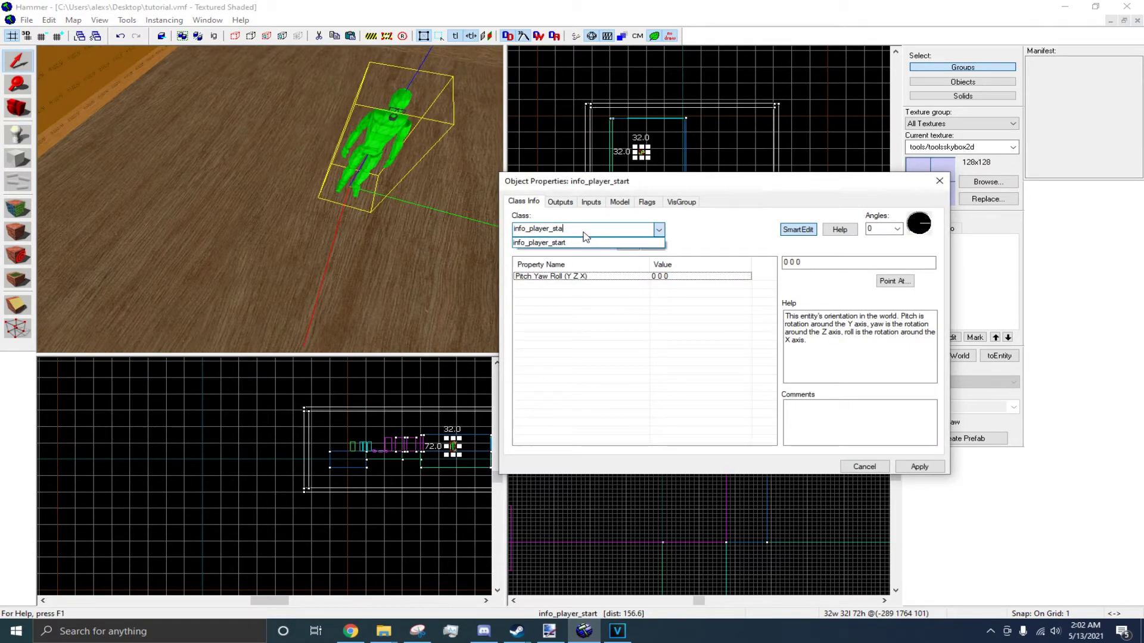
key(BackSpace)
key(BackSpace)
key(BackSpace)
key(BackSpace)
key(BackSpace)
key(BackSpace)
key(BackSpace)
key(BackSpace)
key(BackSpace)
key(BackSpace)
key(BackSpace)
key(BackSpace)
key(BackSpace)
key(BackSpace)
key(BackSpace)
text(light)
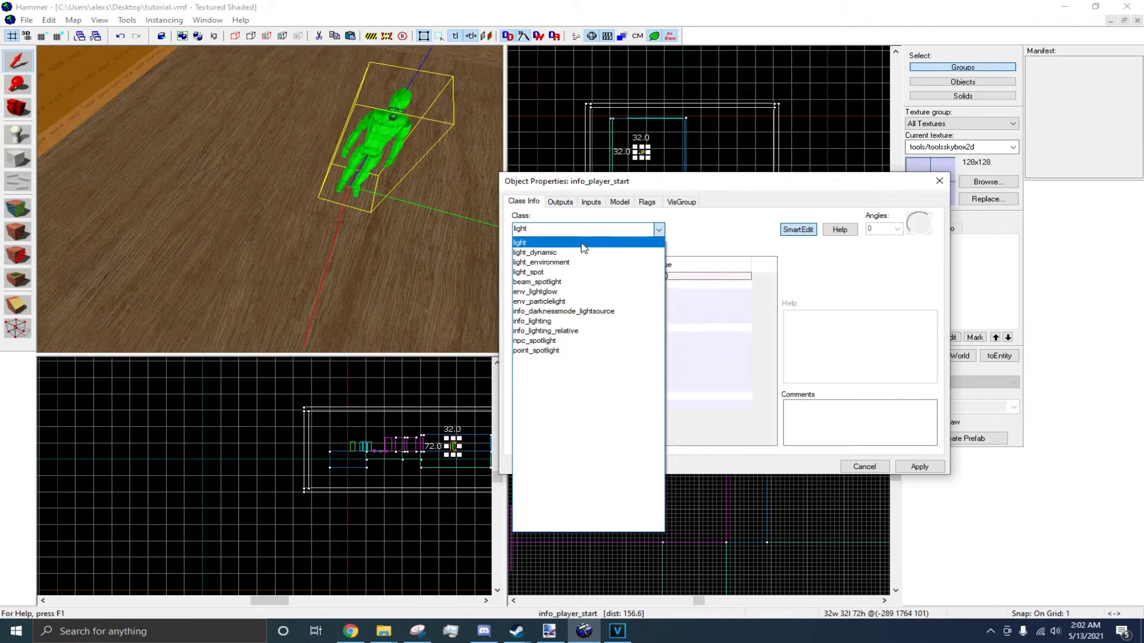
click(583, 248)
click(905, 471)
key(z)
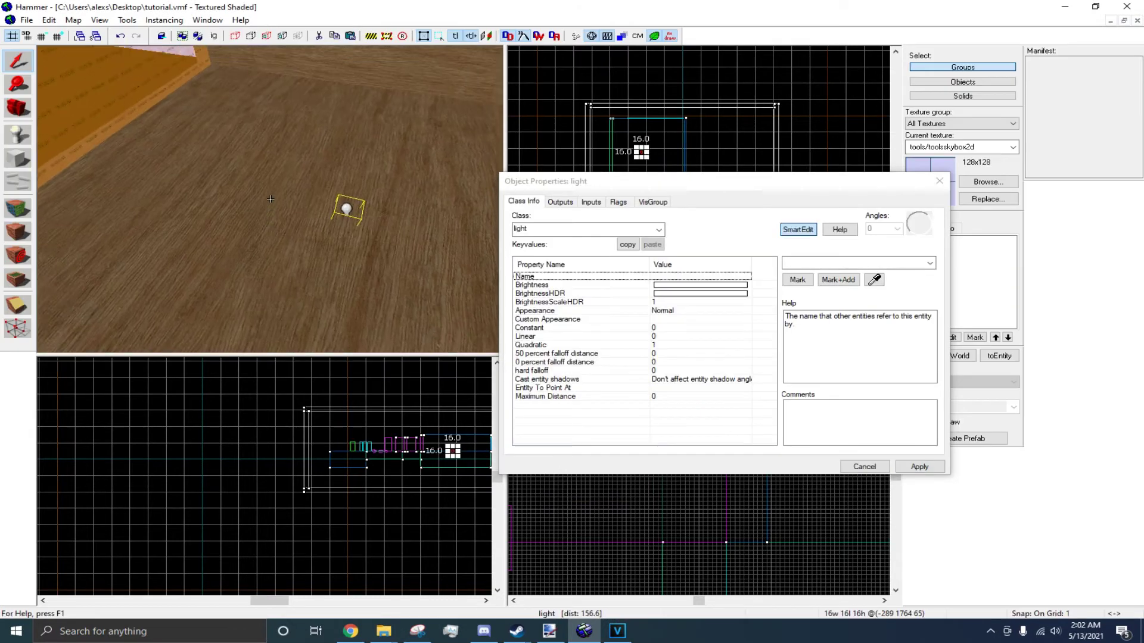
drag(274, 192, 437, 280)
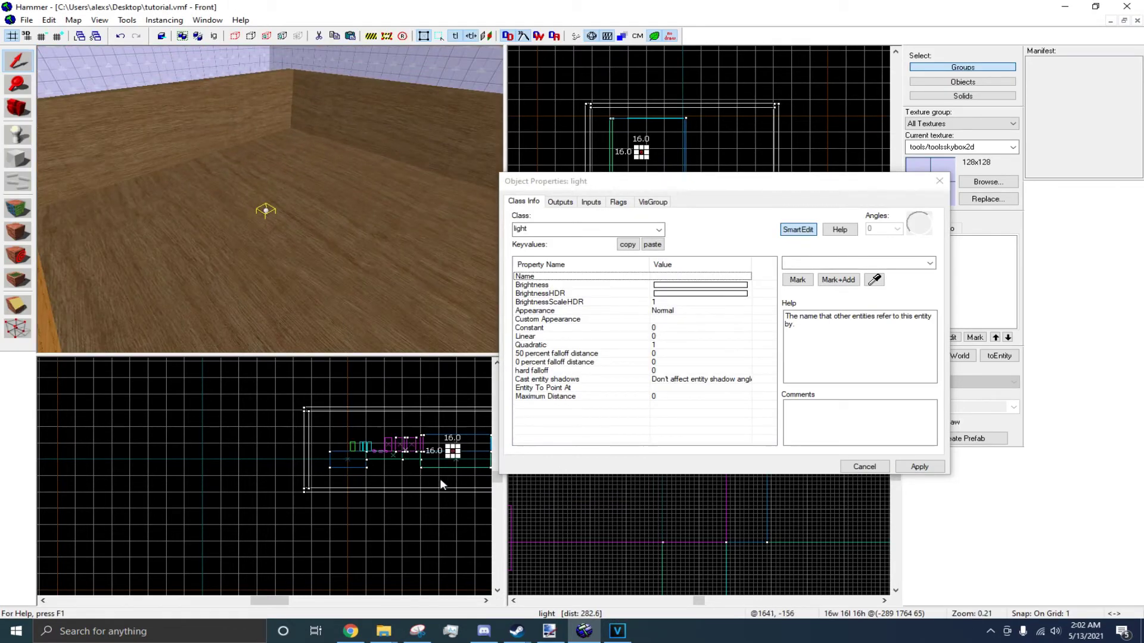
scroll(453, 448, up, 4)
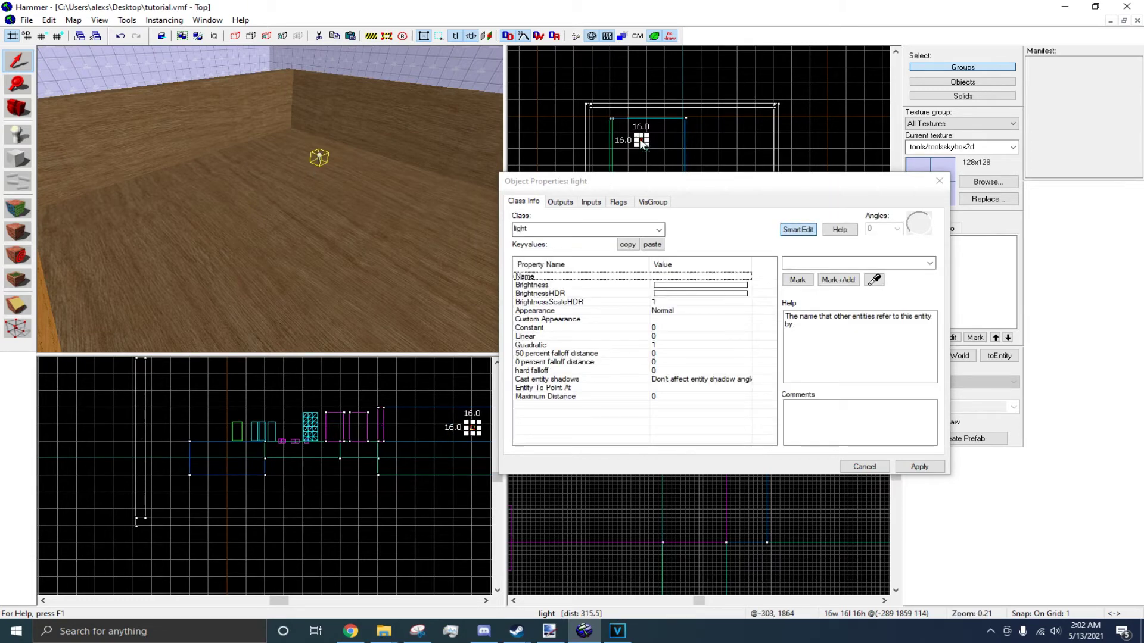
drag(649, 151, 648, 150)
Check the light's position in the wooden room from several sides, then close its properties.
key(z)
key(w)
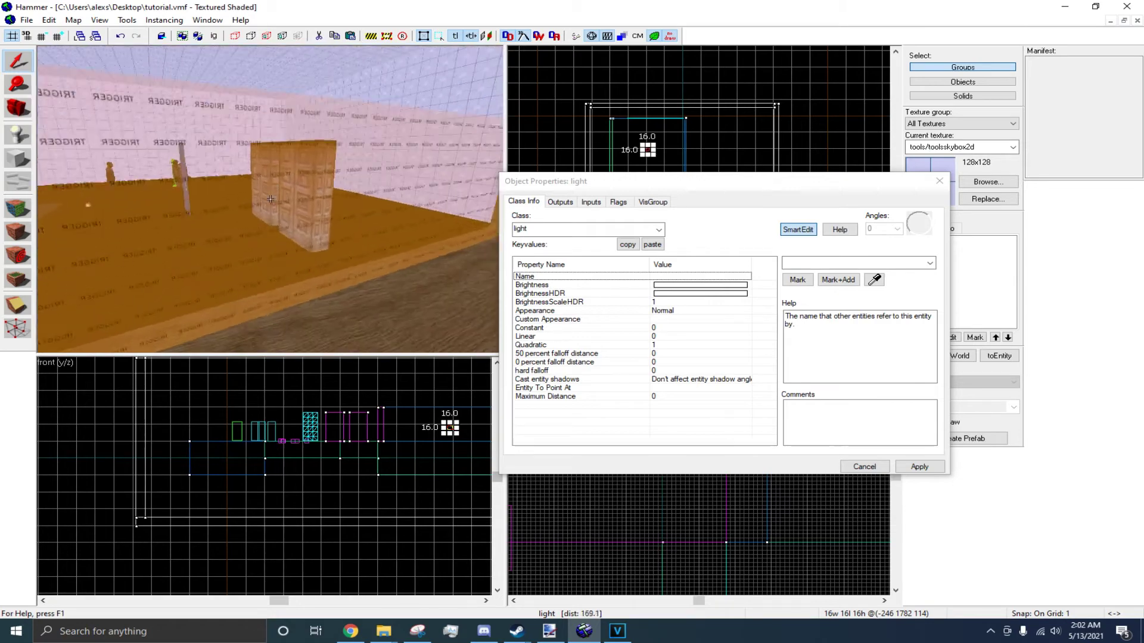
key(w)
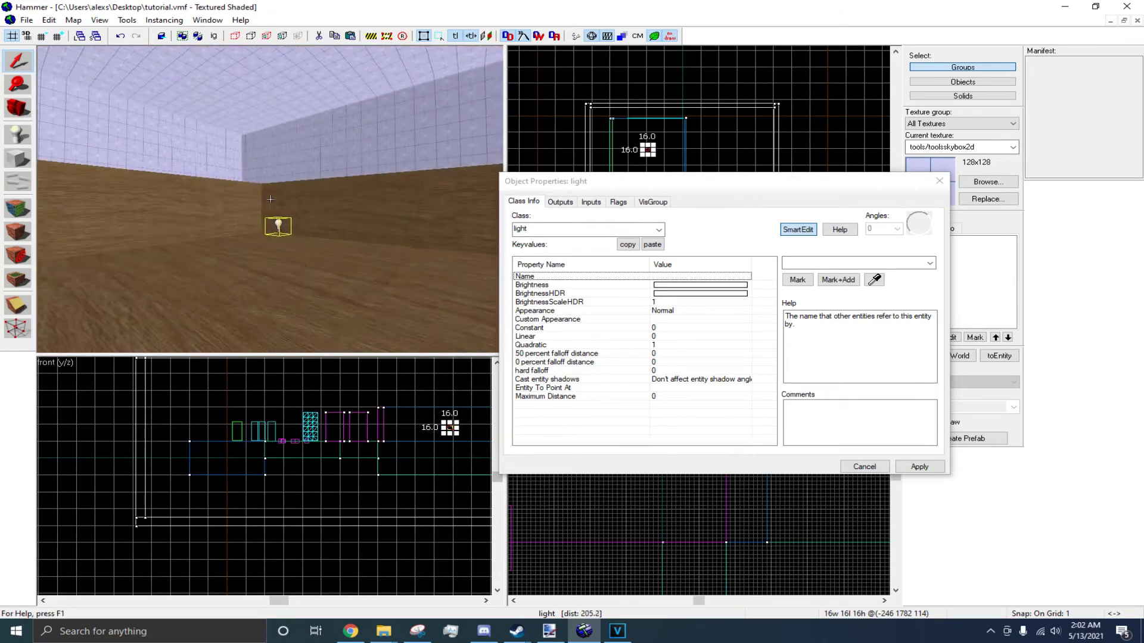
key(w)
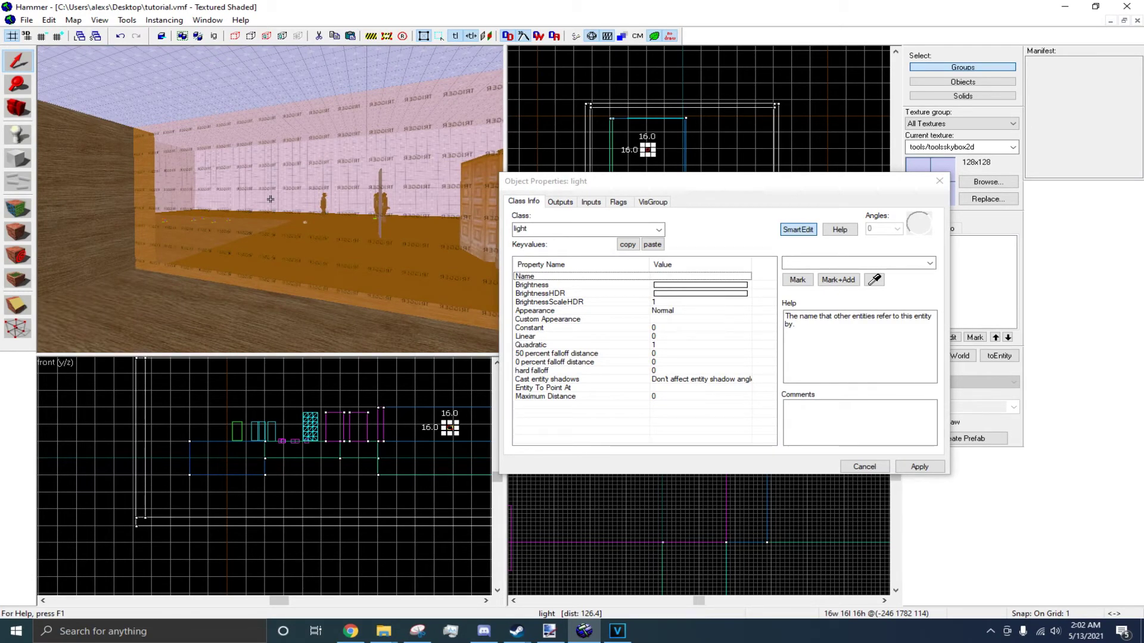
click(864, 466)
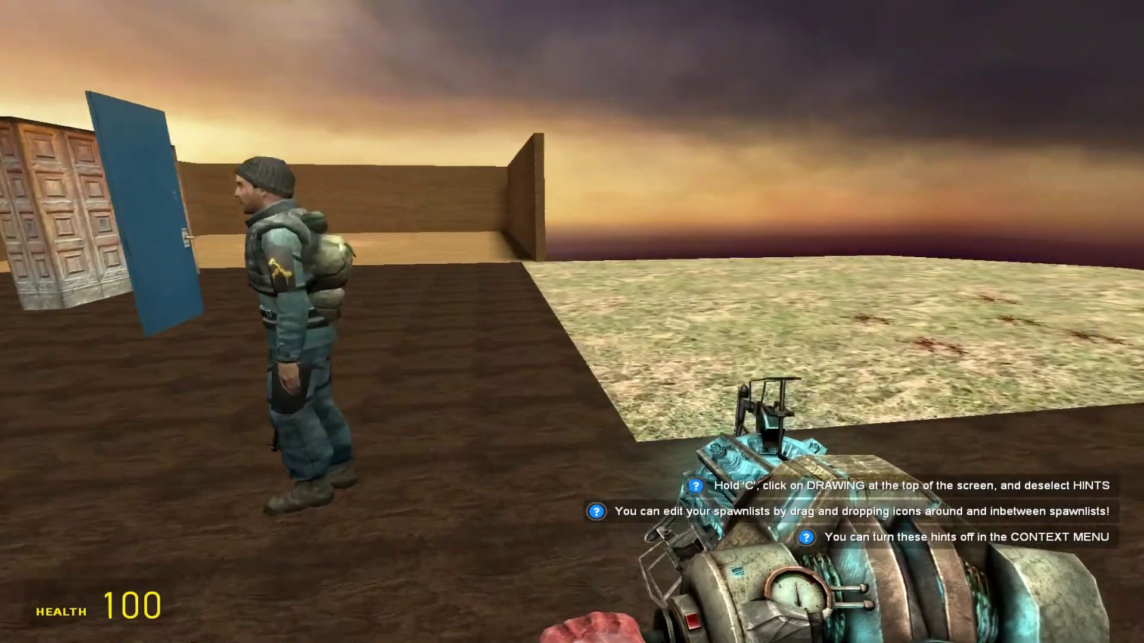
Walk into the wooden room in the compiled map in Garry's Mod and examine the light's effect on the floor and walls.
key(w)
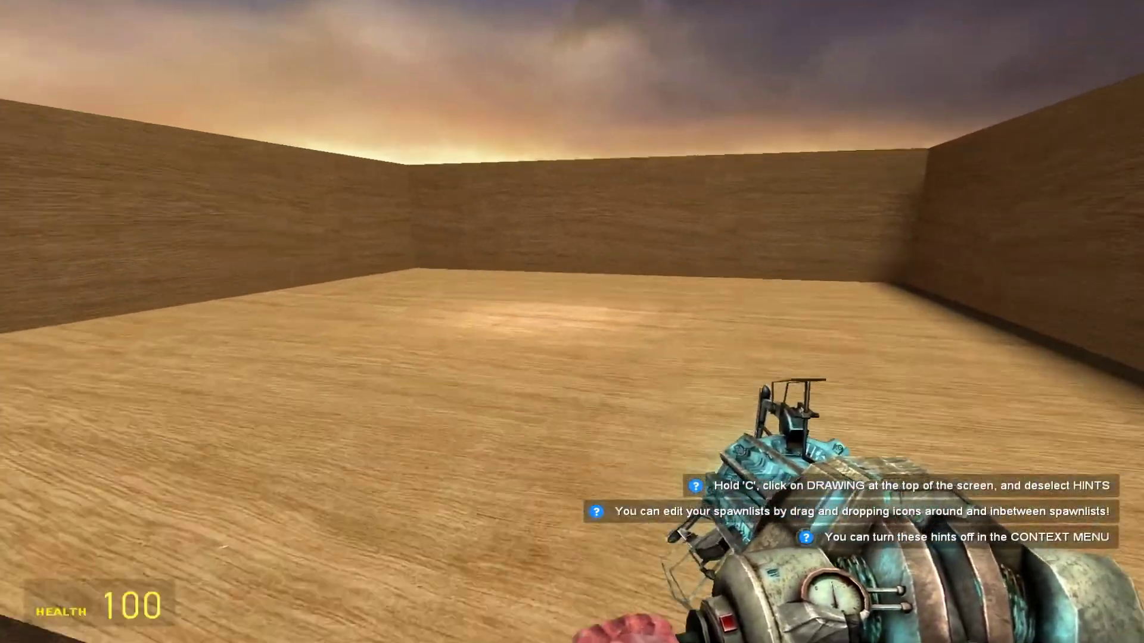
key(d)
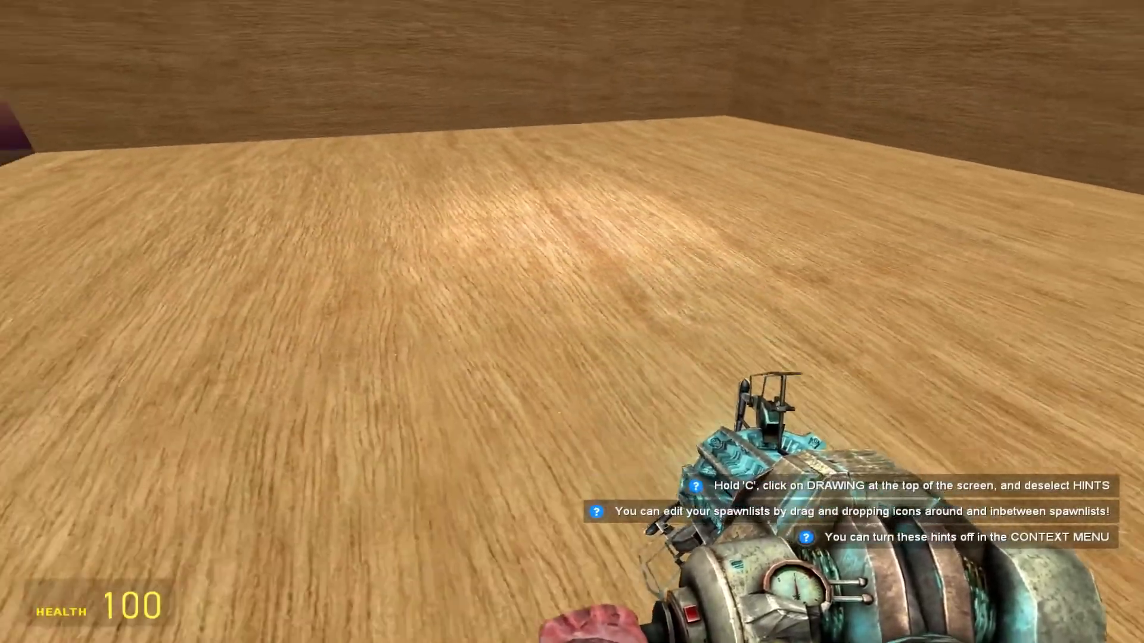
key(a)
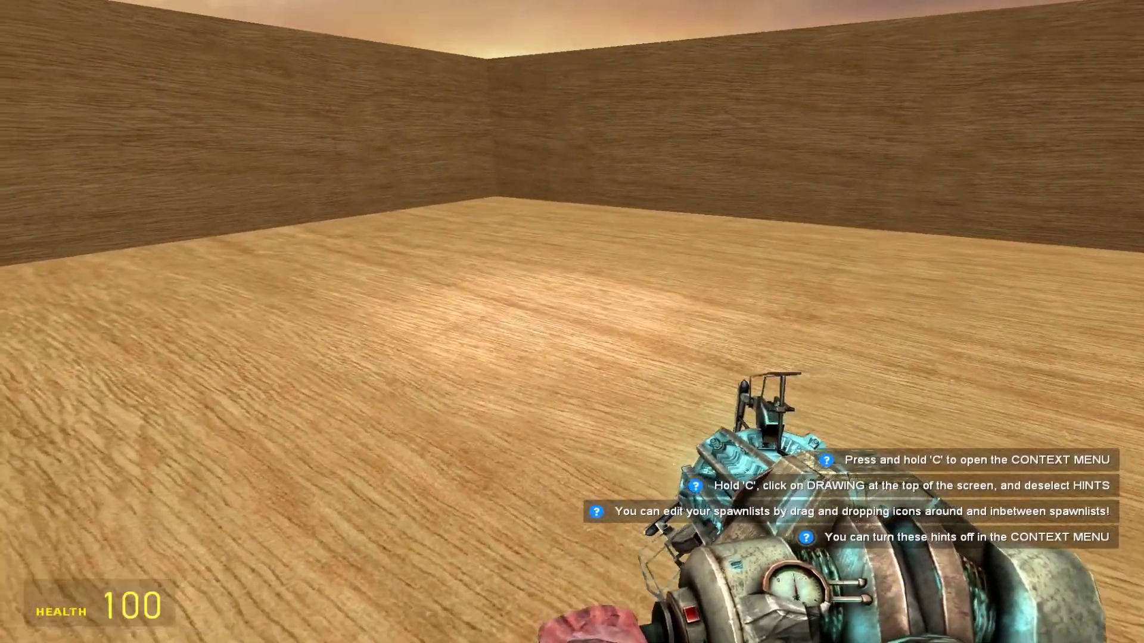
mouse_move(572, 321)
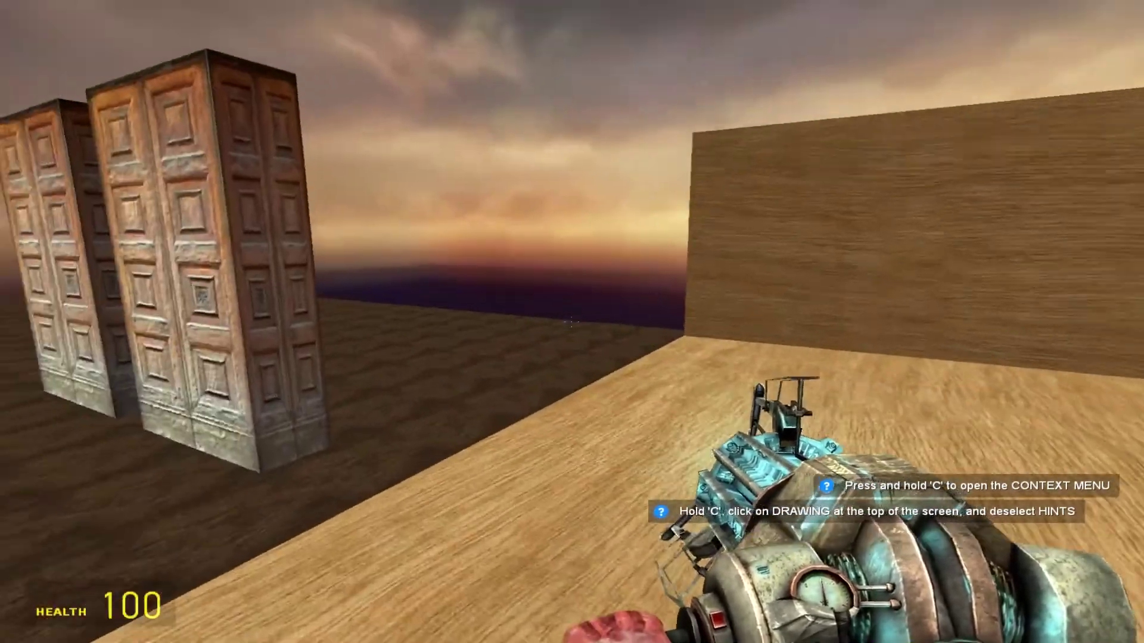
Tour the rest of the map in-game, examining the sky and environment lighting on the blue door, soldiers and ground.
key(w)
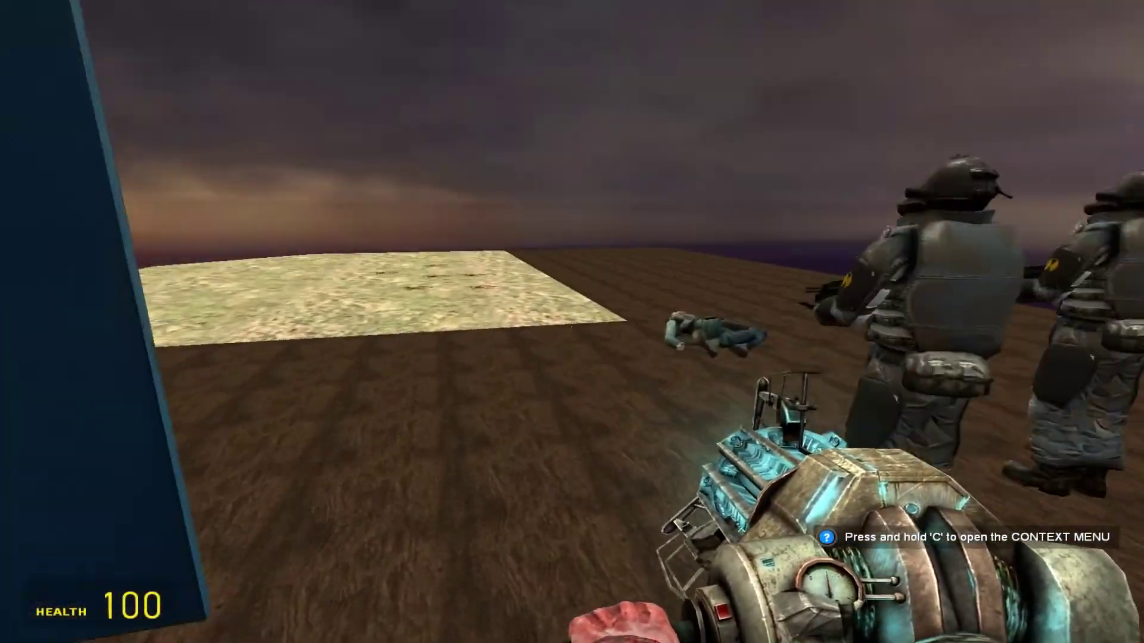
key(w)
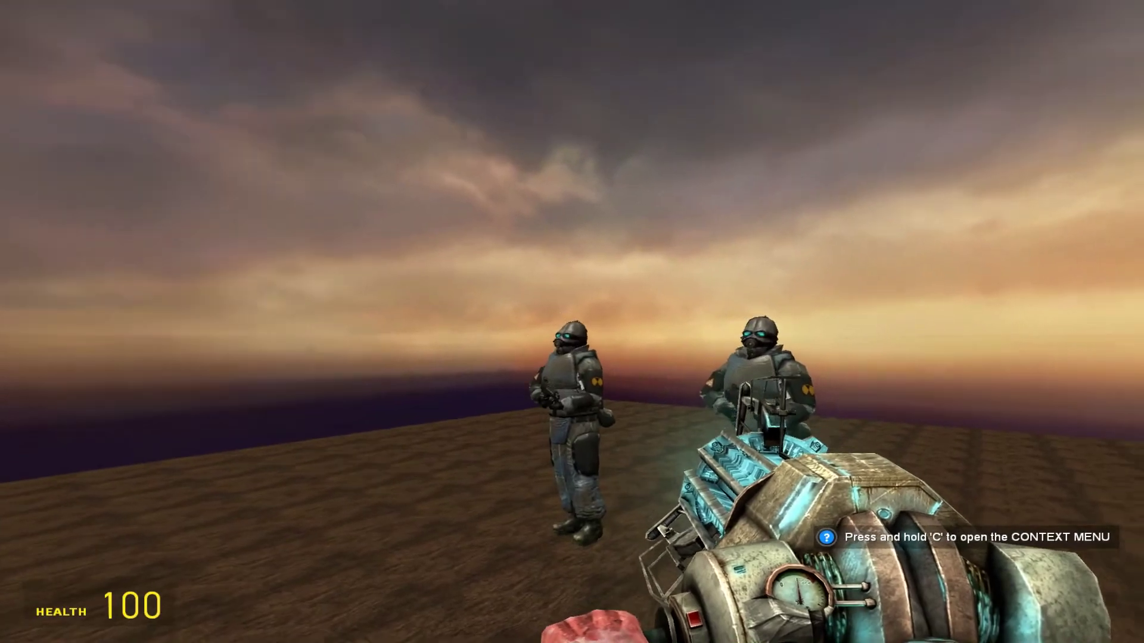
key(w)
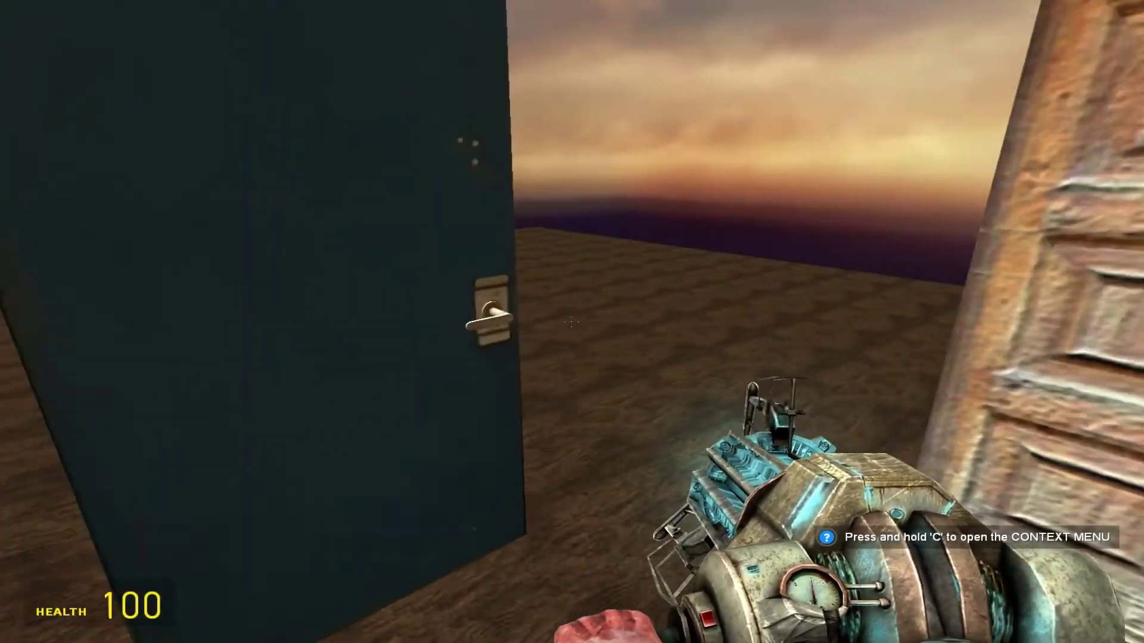
key(s)
key(e)
key(a)
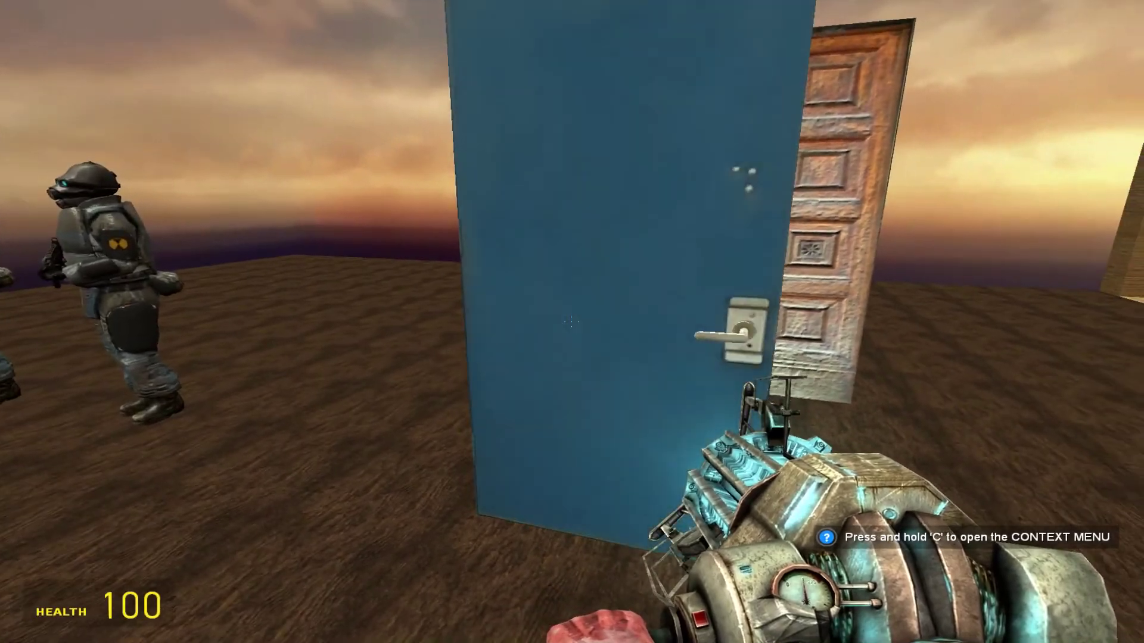
key(w)
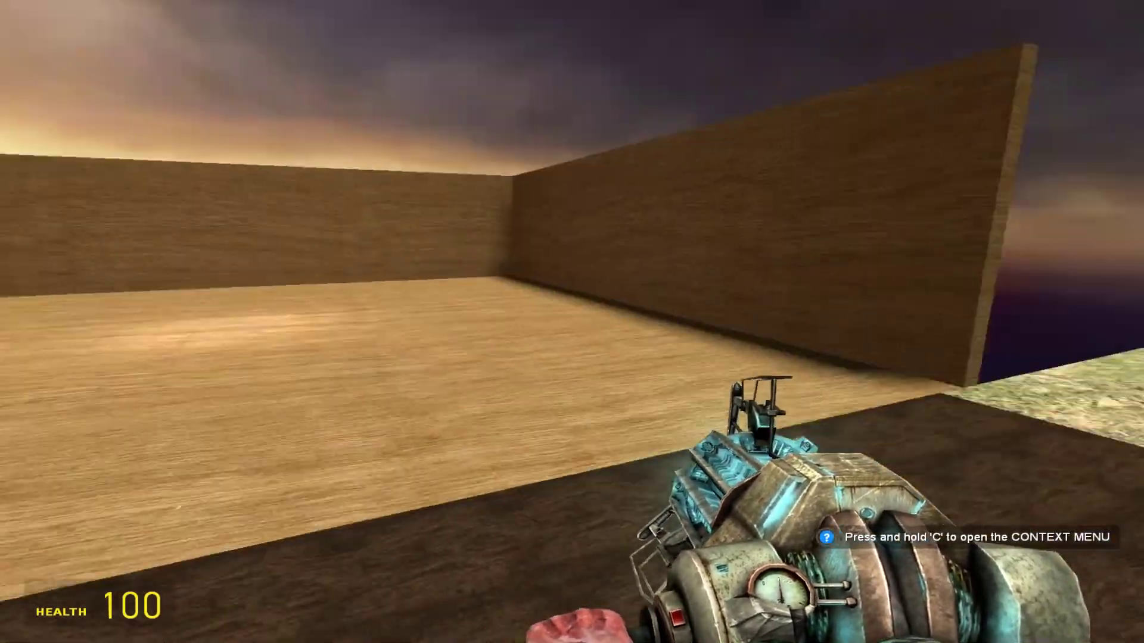
key(w)
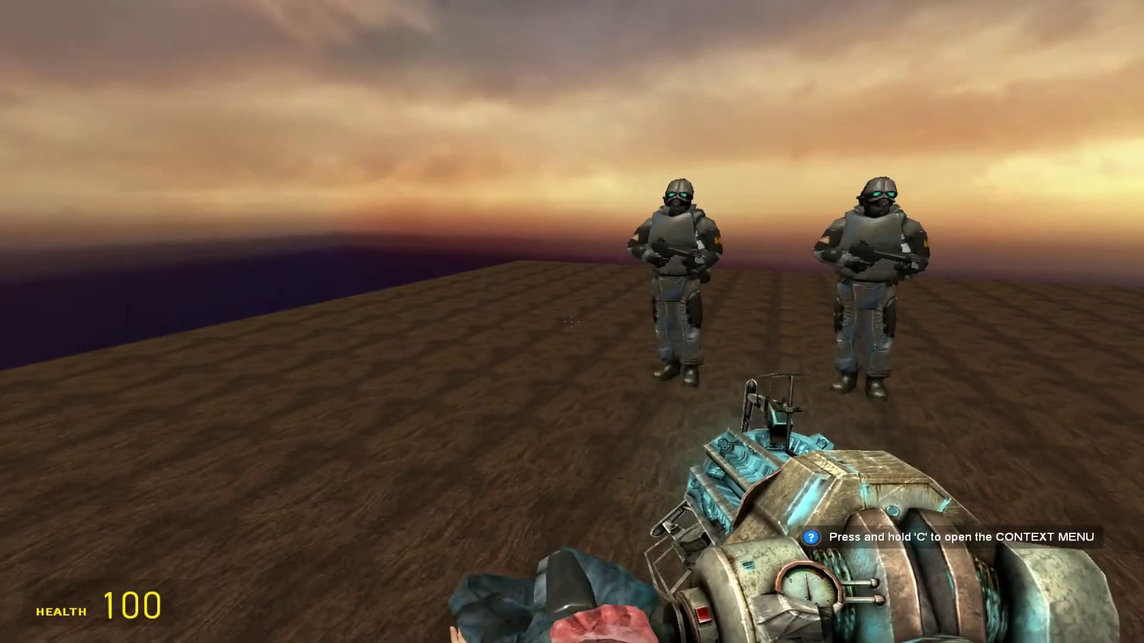
key(s)
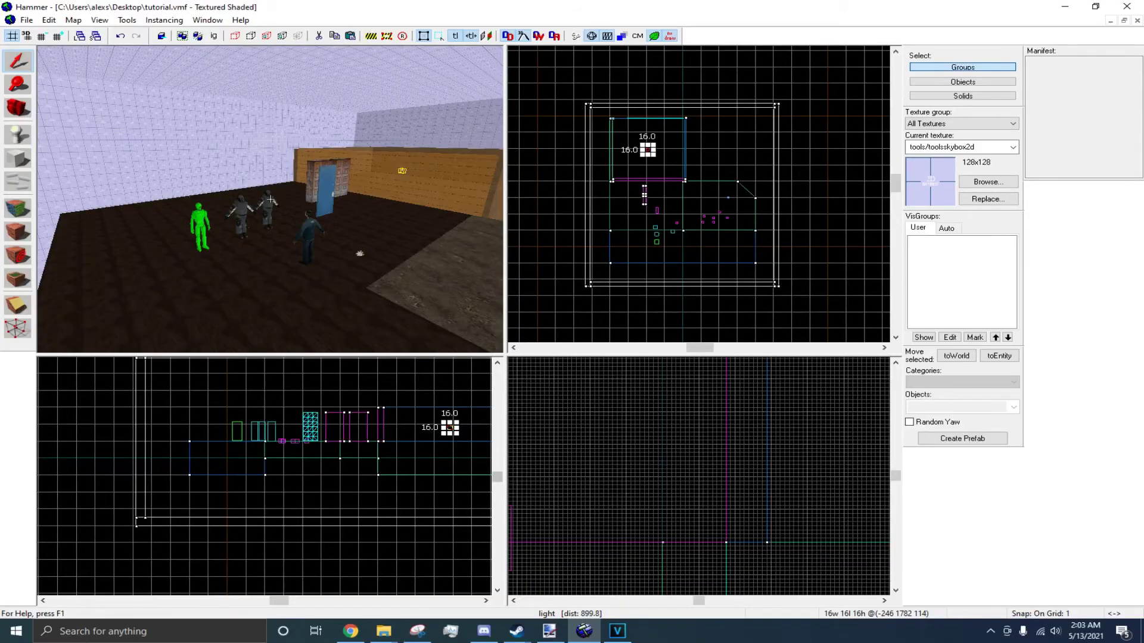
key(d)
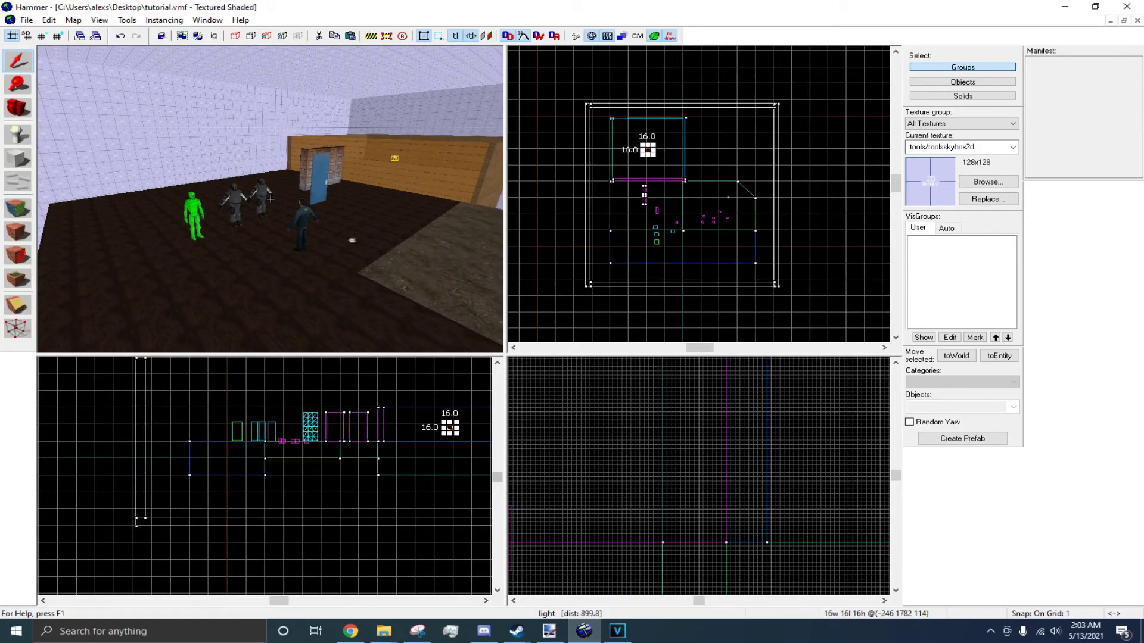
key(w)
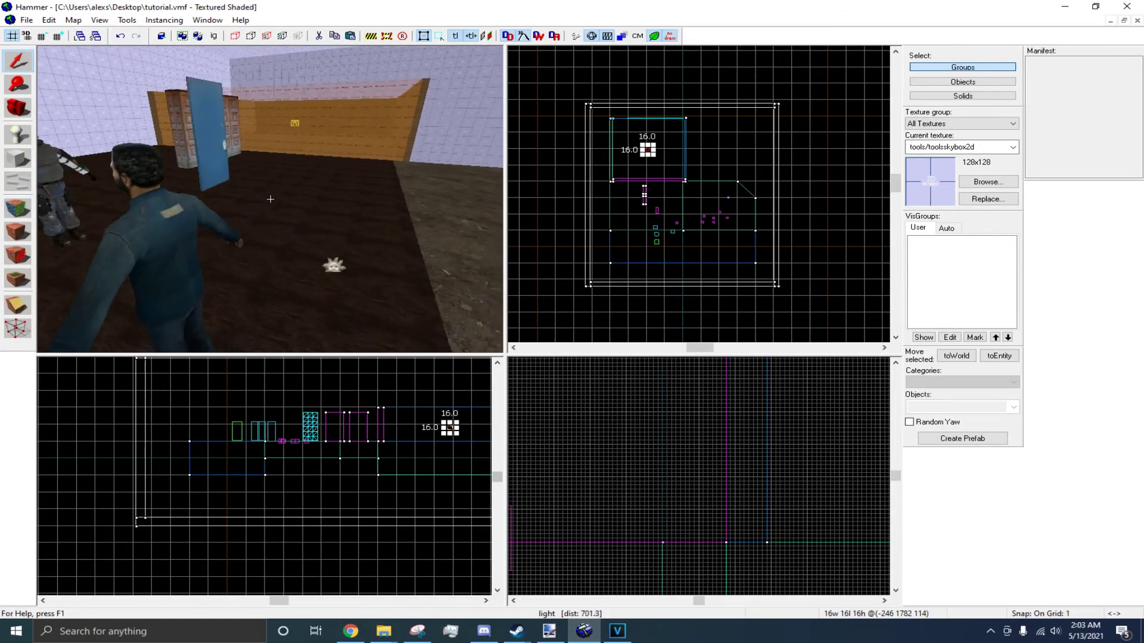
key(w)
key(s)
key(z)
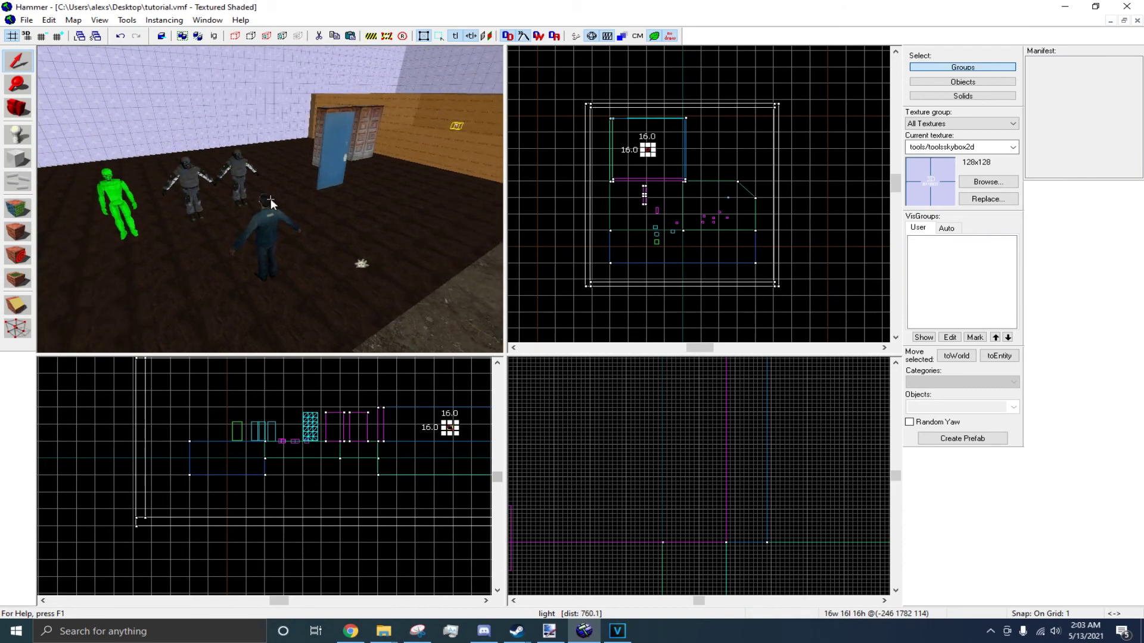